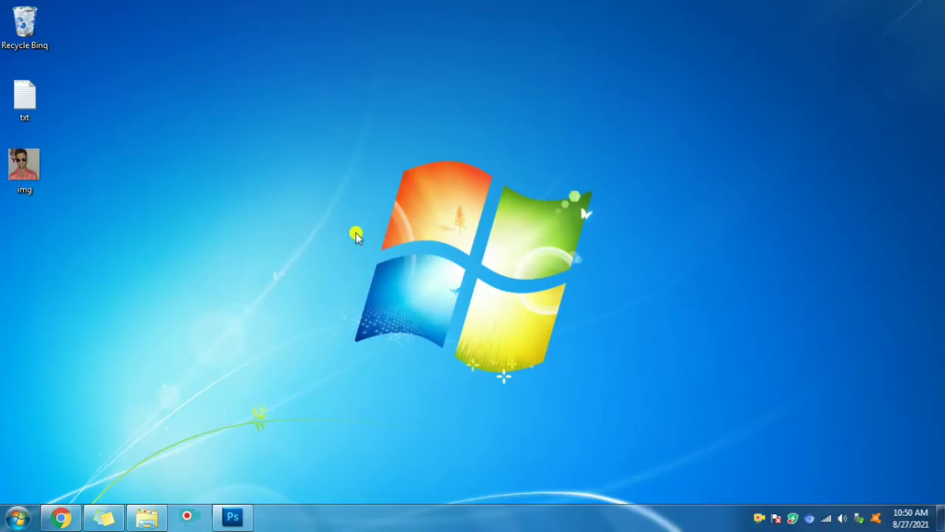
Restore the Photoshop window from the taskbar over the desktop
left_click(229, 517)
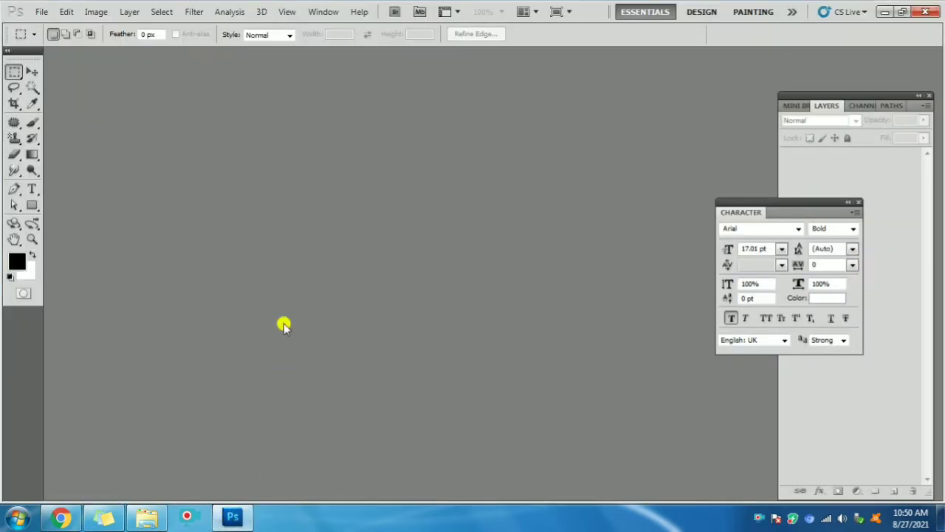
Open img.jpg from the desktop and convert its Background into an editable Layer 0
left_click(46, 12)
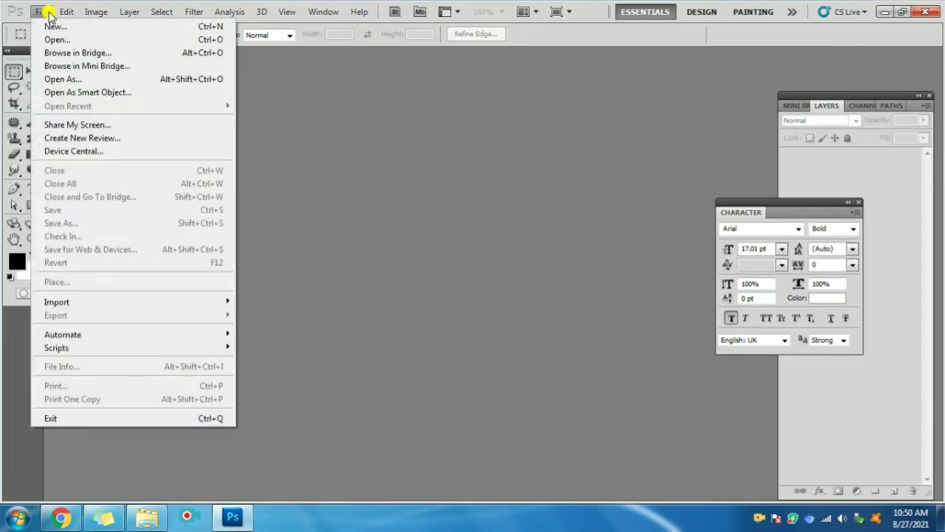
left_click(62, 40)
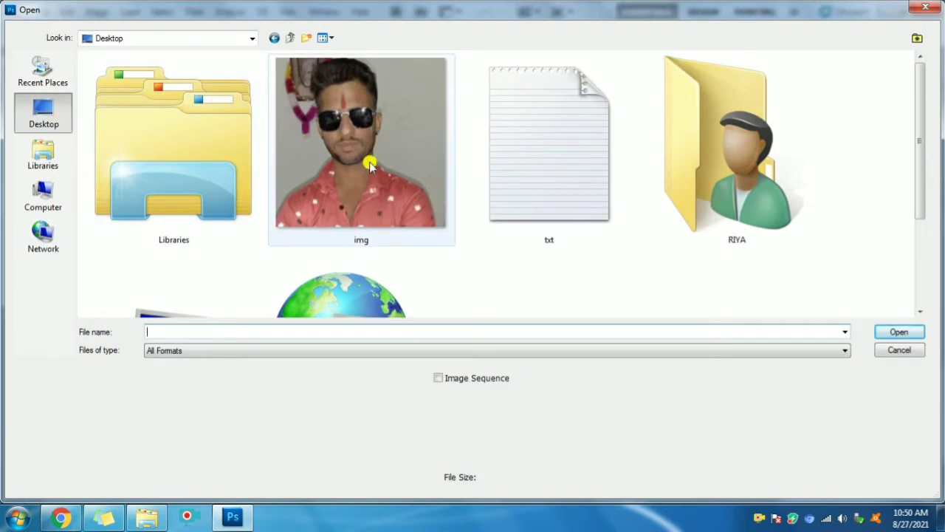
left_click(376, 133)
left_click(890, 333)
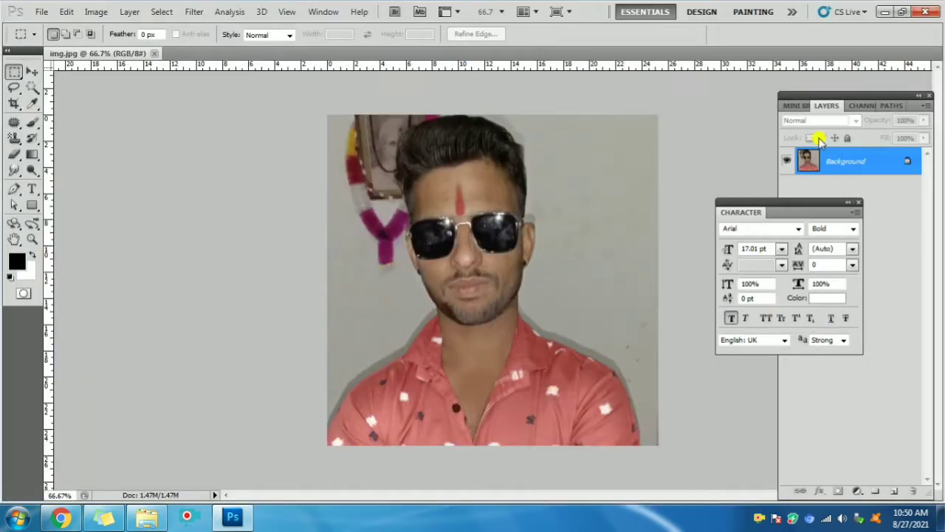
double_click(846, 164)
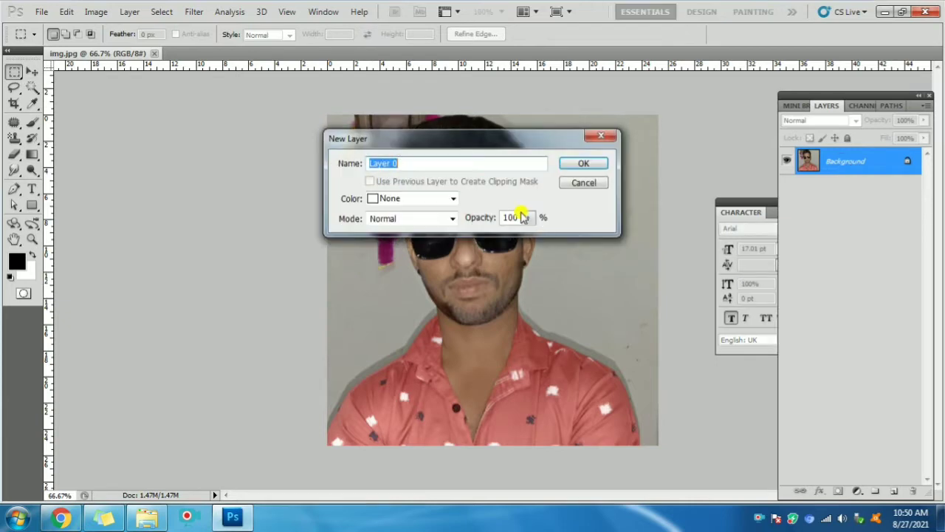
left_click(580, 162)
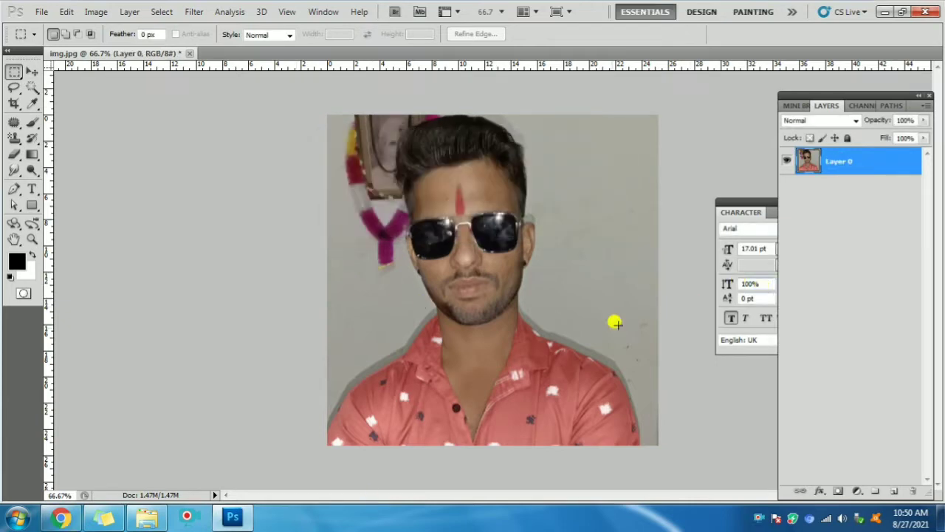
Select the standard Pen tool and zoom in on the image
key("p")
left_click_drag(13, 188, 49, 191)
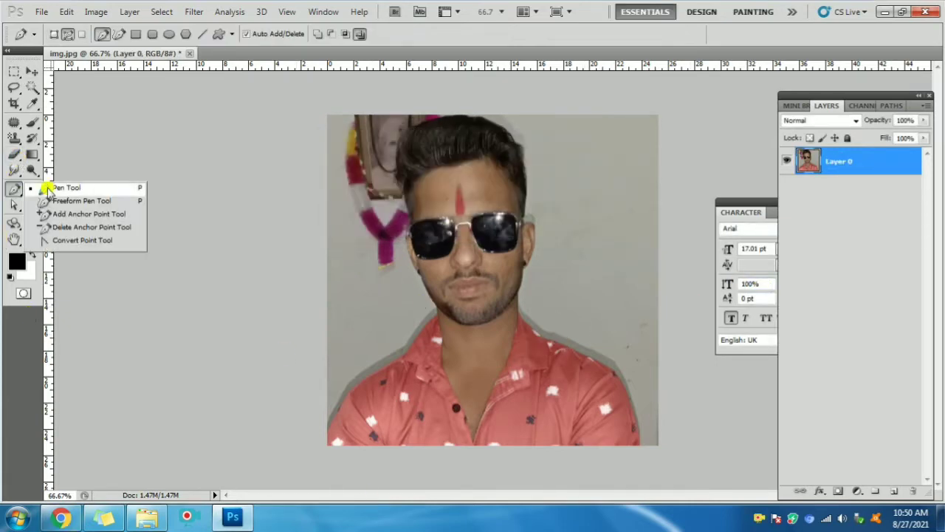
scroll(338, 452, "up", 2)
scroll(334, 446, "up", 1)
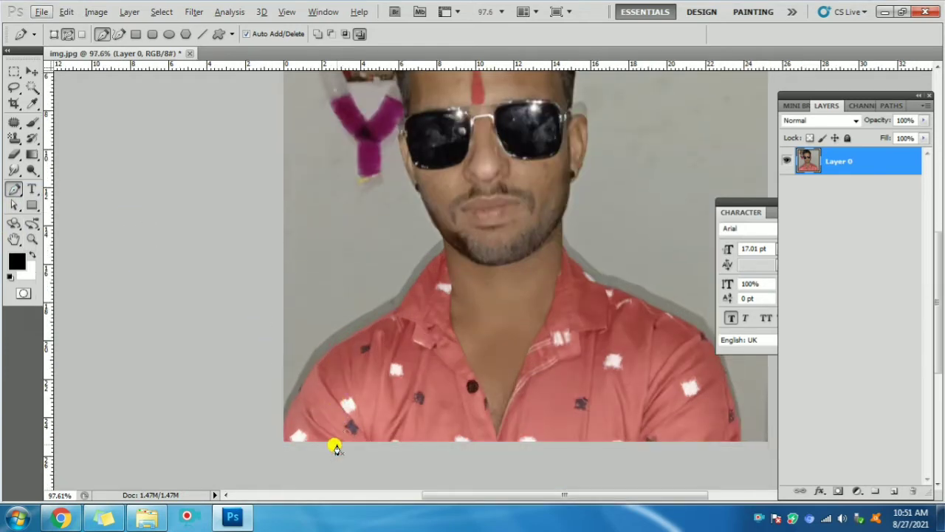
scroll(319, 415, "up", 1)
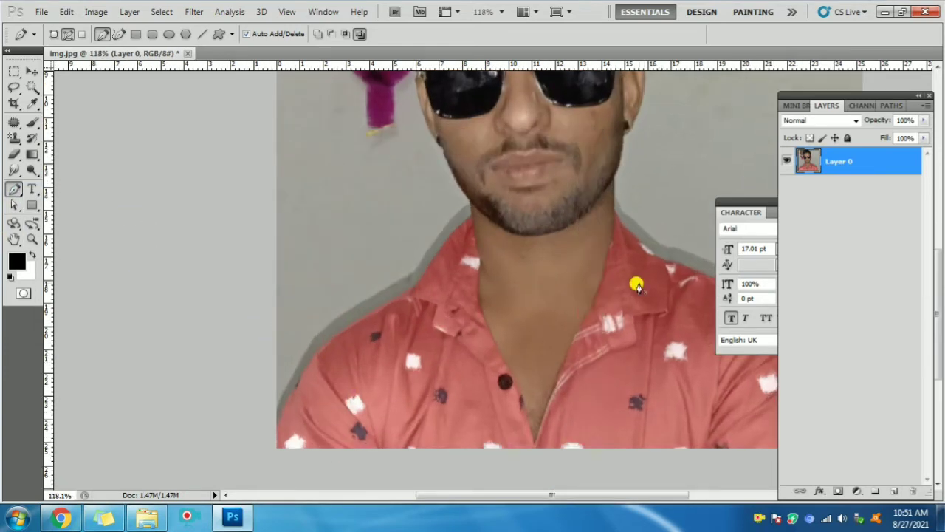
Duplicate Layer 0 as 'Layer 0 copy', hide the original, and work on the copy
right_click(840, 162)
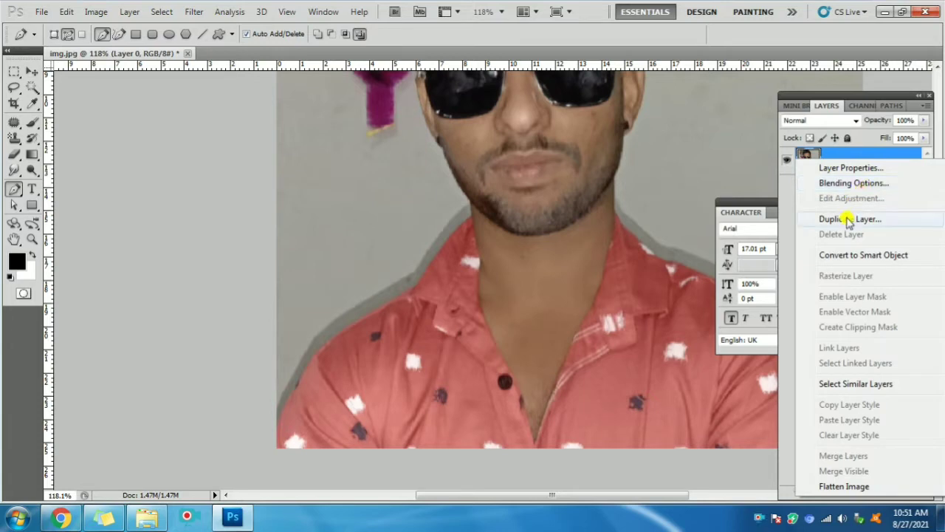
left_click(869, 220)
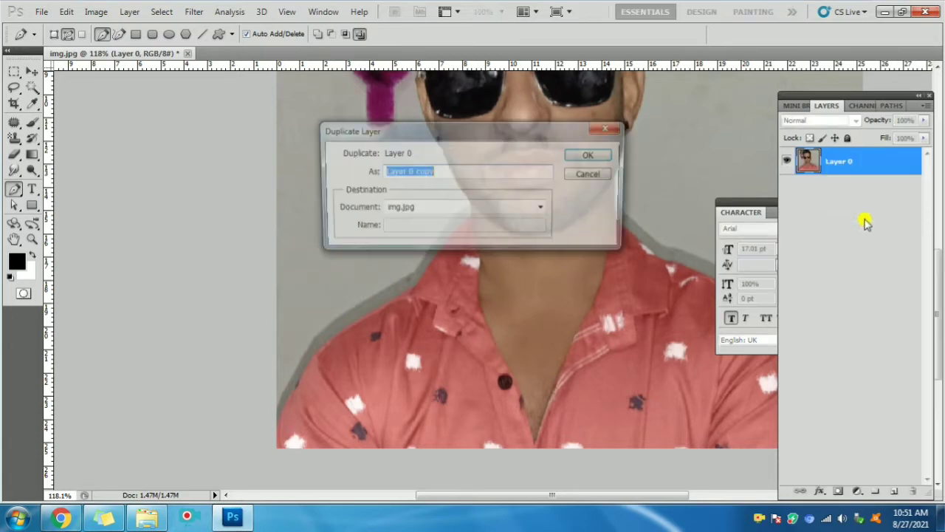
left_click(591, 157)
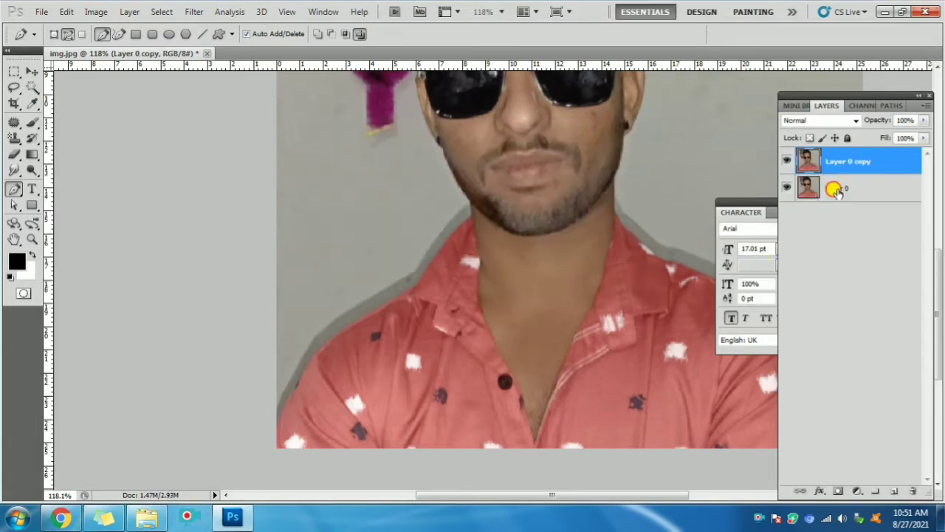
left_click(836, 190)
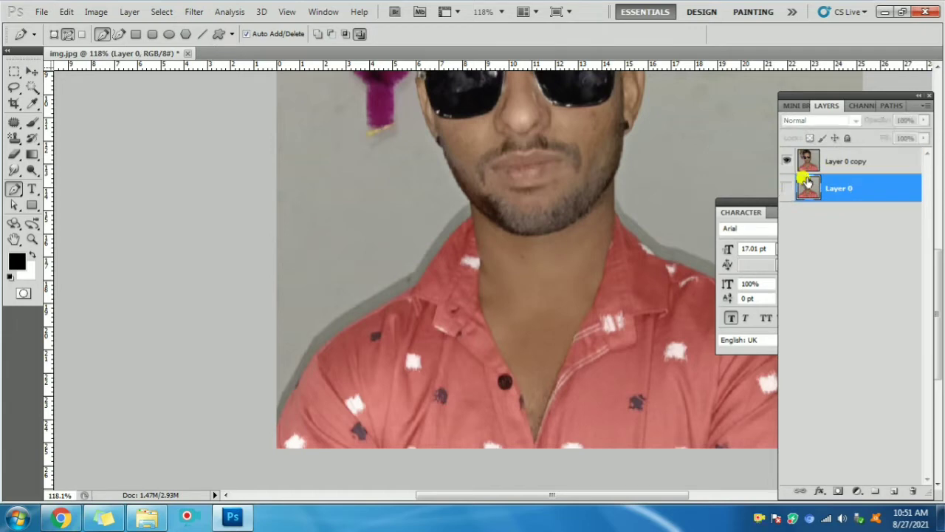
left_click(841, 163)
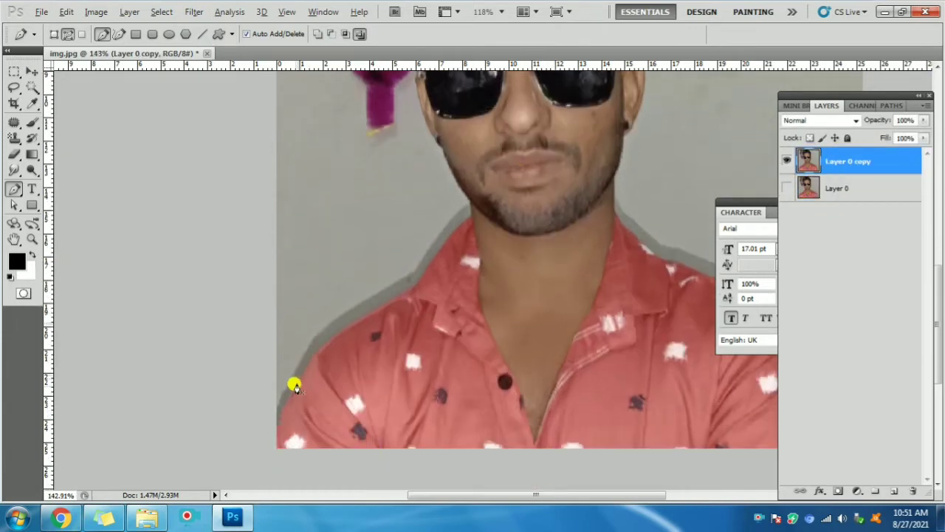
scroll(266, 443, "up", 3)
scroll(273, 443, "up", 2)
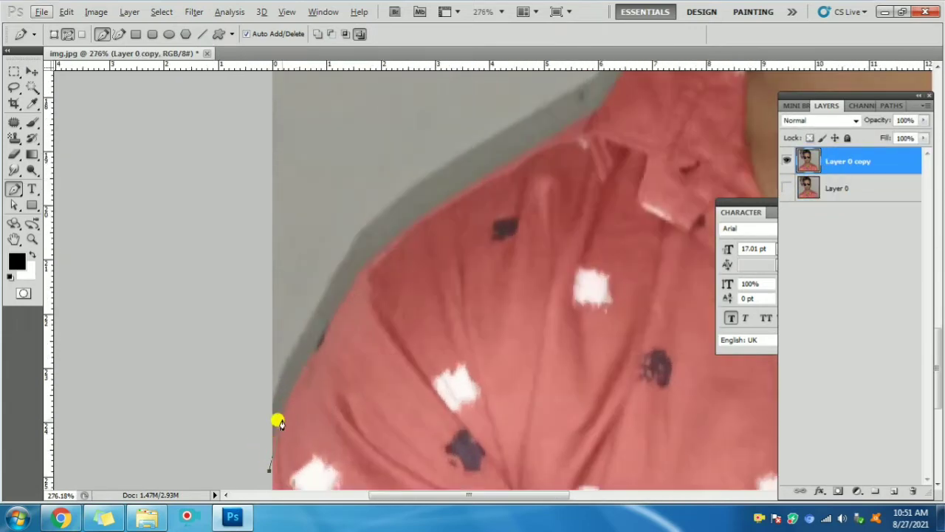
Start the shirt outline, then add a white-filled layer beneath Layer 0 copy
left_click(273, 430)
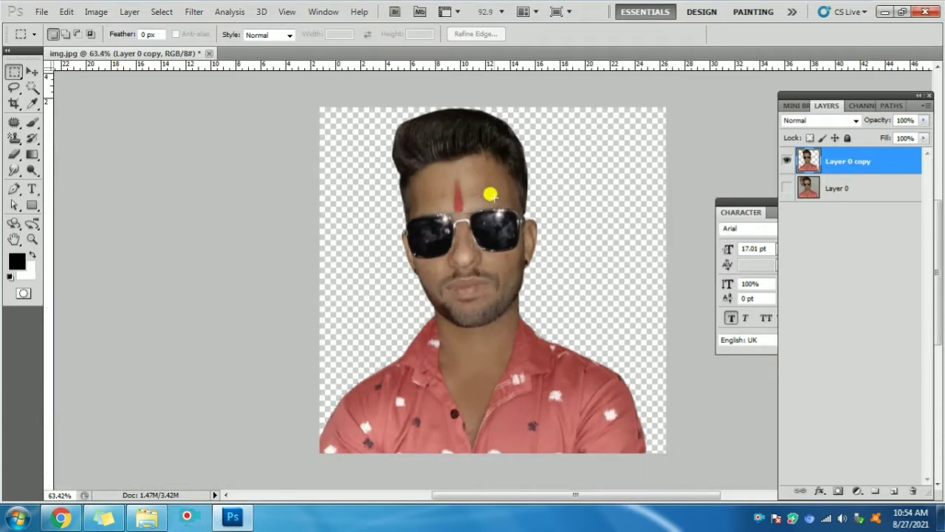
key("ctrl+shift+n")
key("Return")
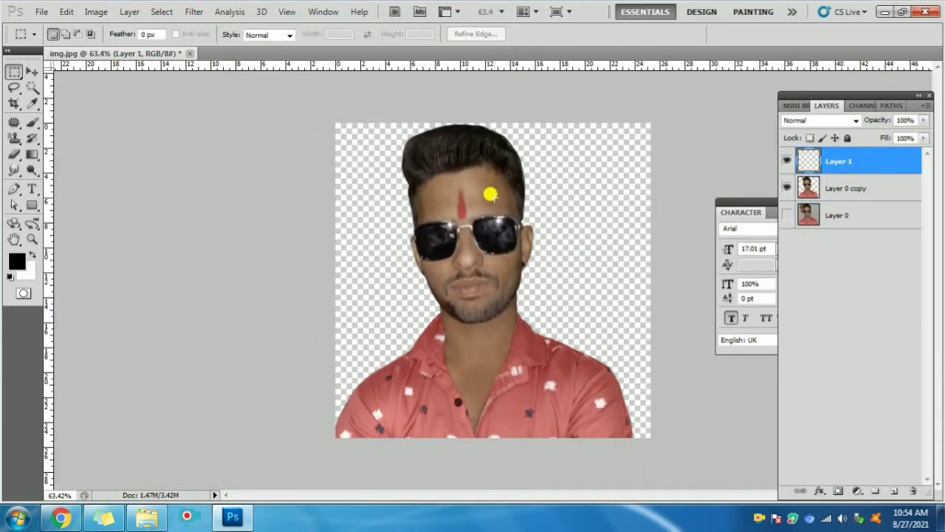
key("ctrl+BackSpace")
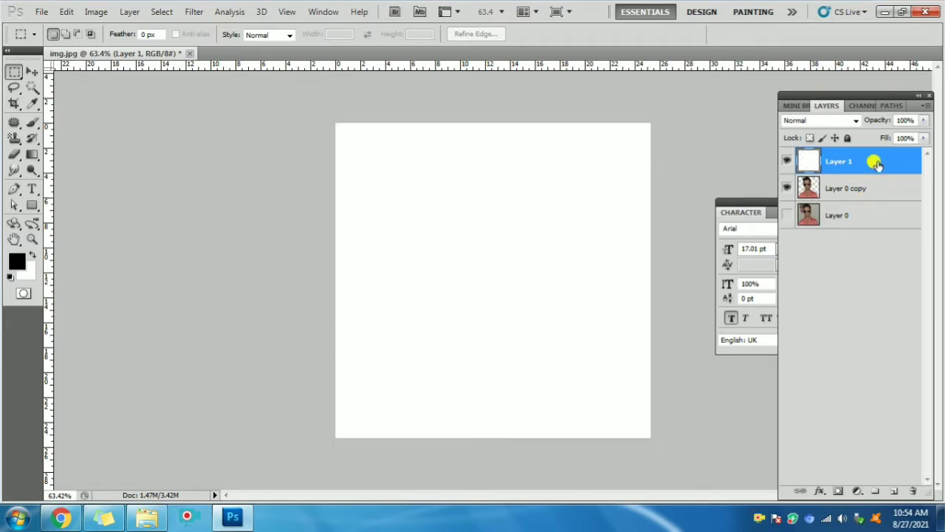
left_click_drag(875, 164, 869, 202)
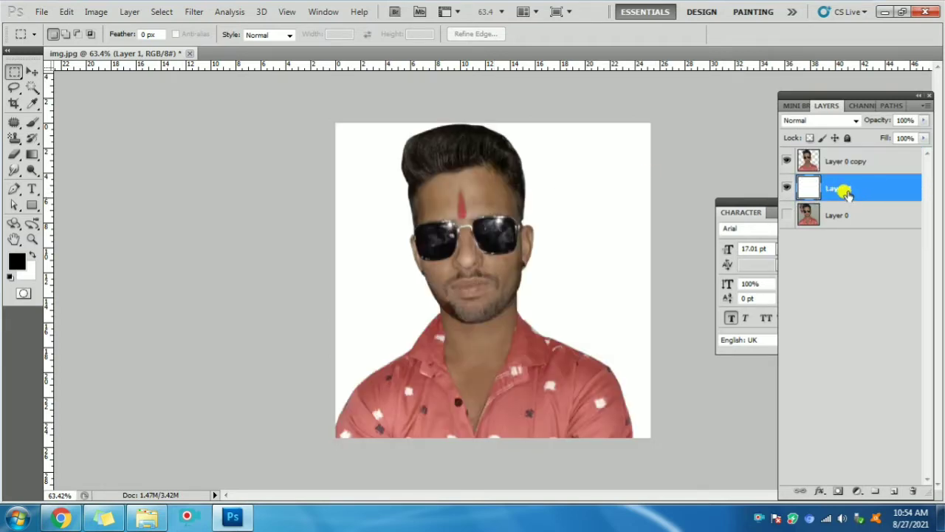
Rename the white layer to BG and select it with the Move tool
double_click(847, 191)
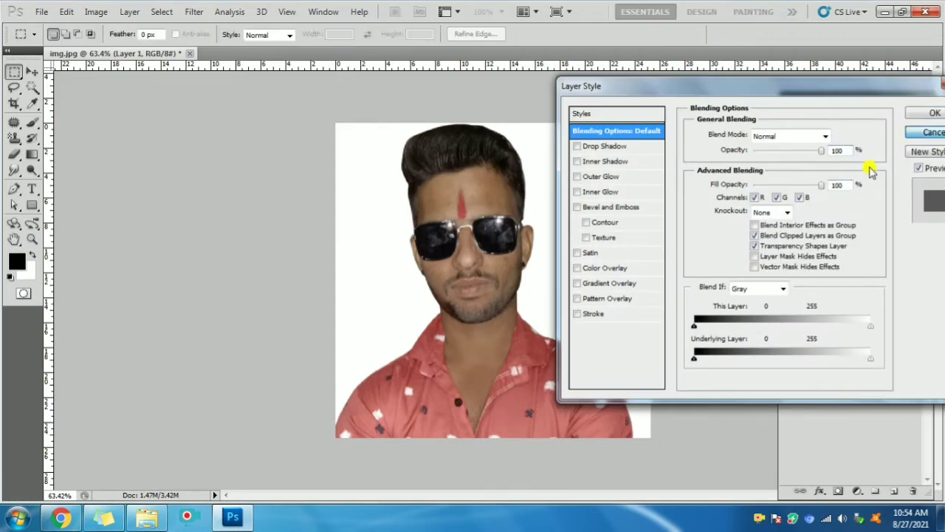
key("Escape")
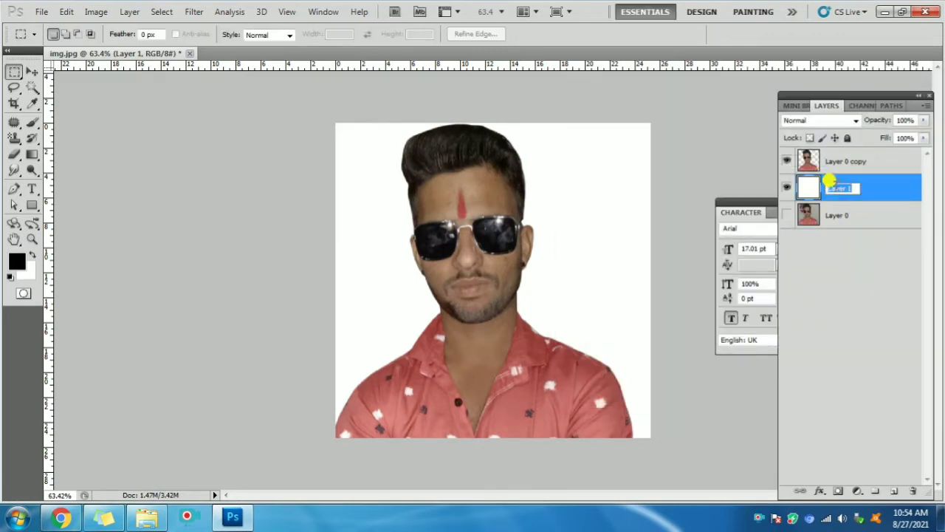
type("BG")
key("Return")
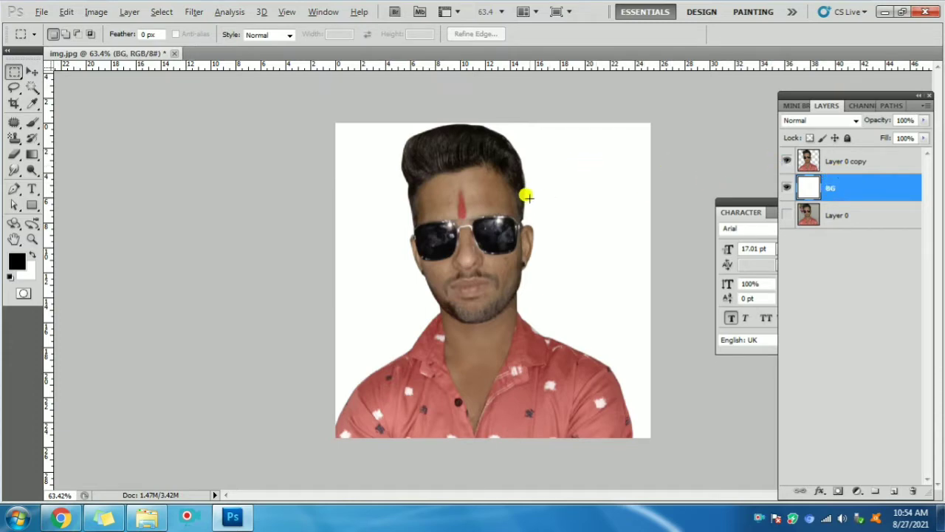
scroll(525, 195, "up", 1)
left_click(833, 161)
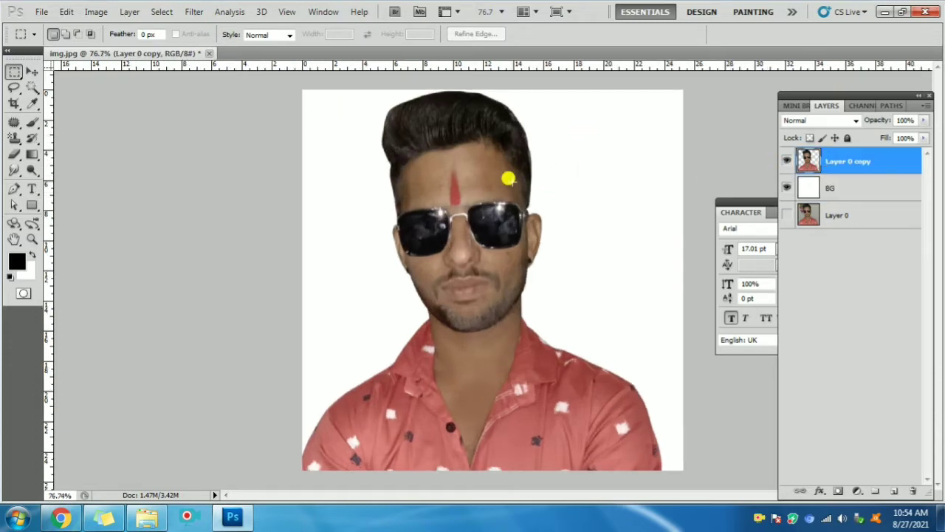
key("v")
scroll(567, 180, "down", 1)
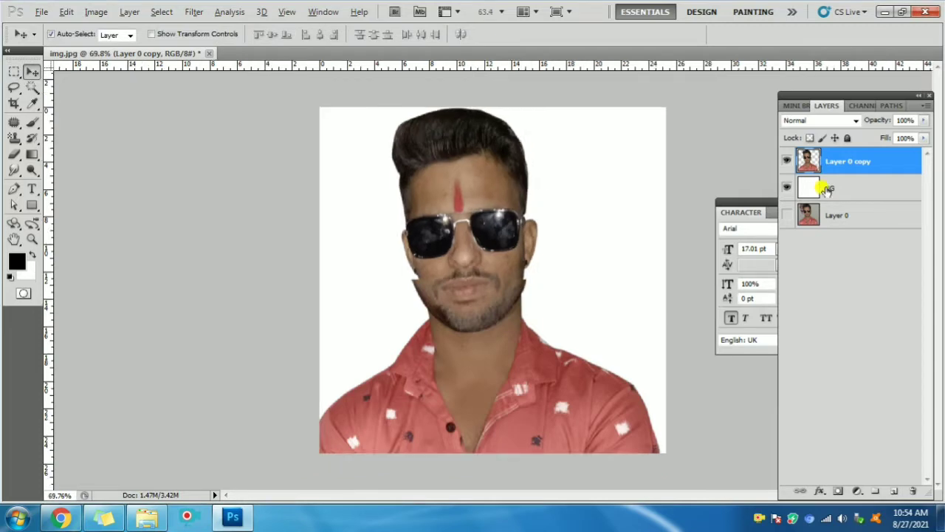
left_click(825, 189)
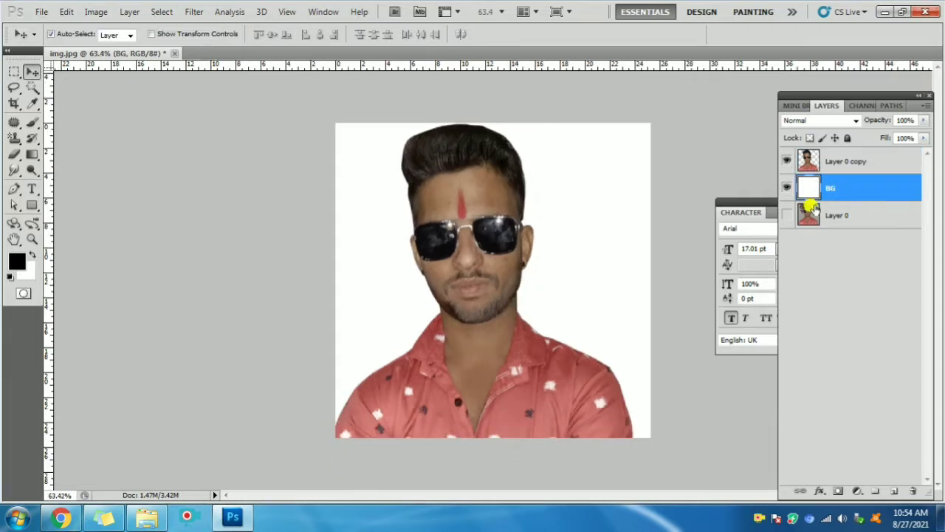
Enlarge the canvas with a crop area extending beyond the image edges
left_click(14, 103)
left_click_drag(352, 143, 687, 473)
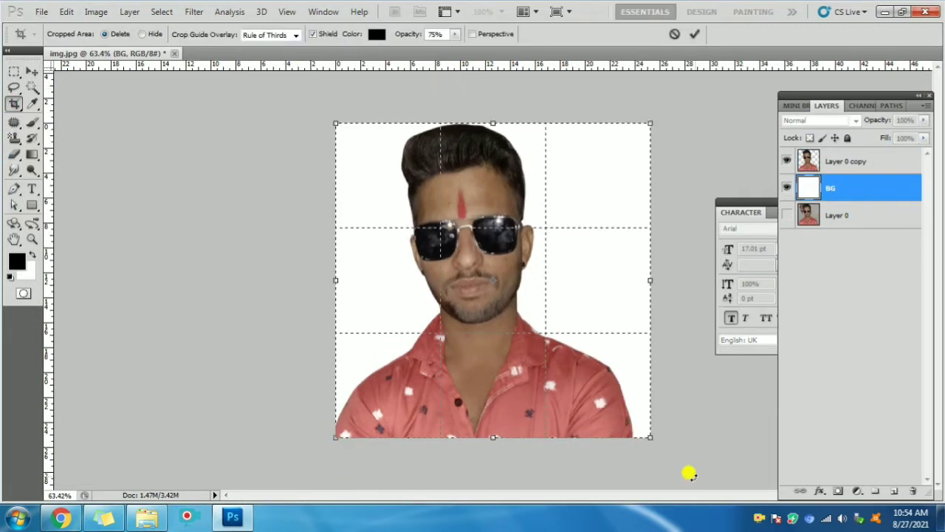
left_click_drag(648, 119, 668, 109)
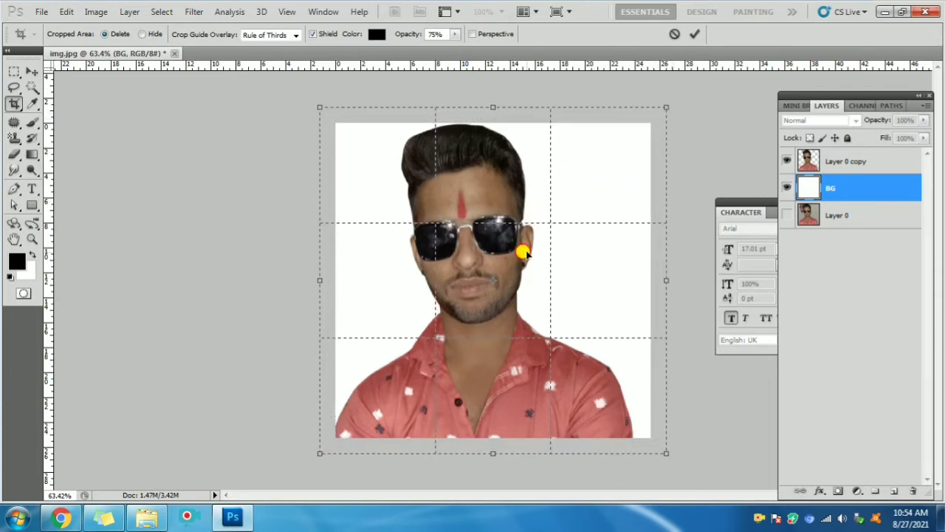
left_click_drag(524, 255, 524, 241)
key("Return")
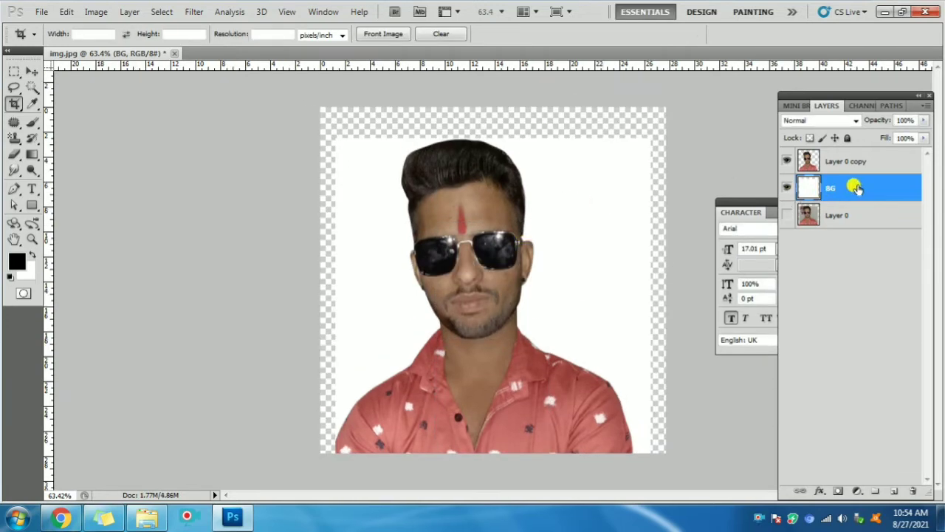
Scale the white BG layer to fill the enlarged canvas and select Layer 0 copy
key("ctrl+t")
left_click_drag(649, 138, 686, 101)
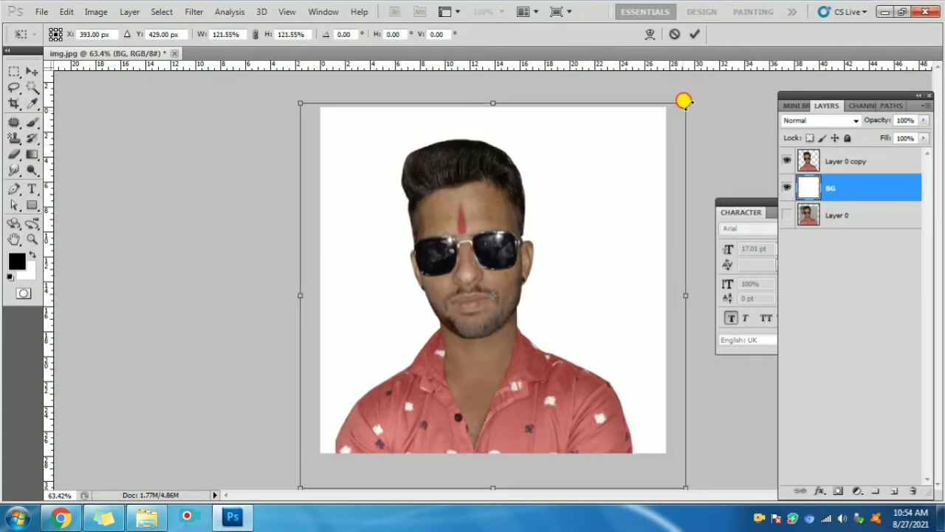
key("Return")
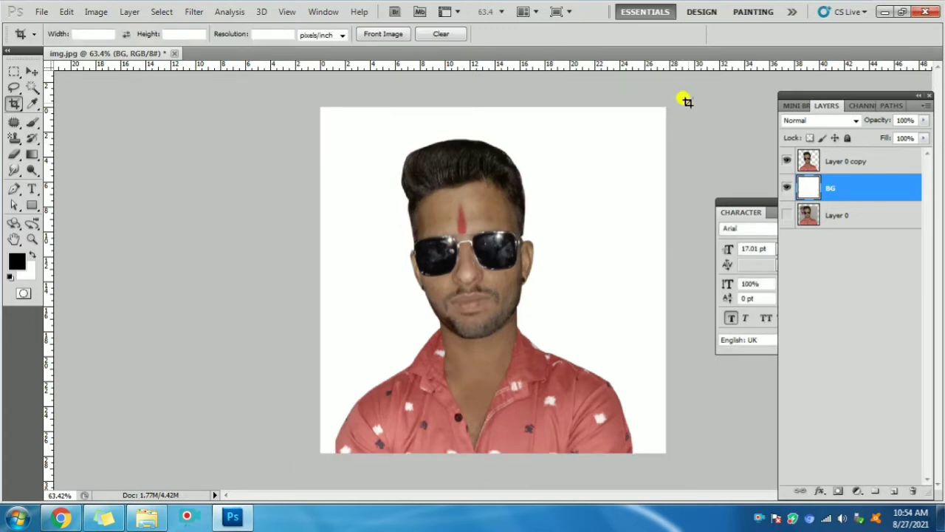
key("ctrl+1")
scroll(601, 274, "down", 2)
scroll(561, 289, "down", 2)
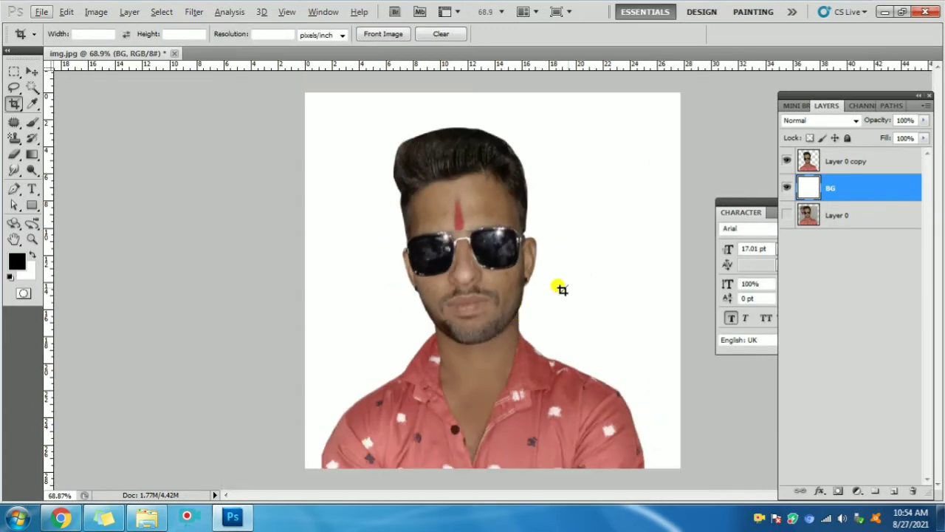
left_click(842, 163)
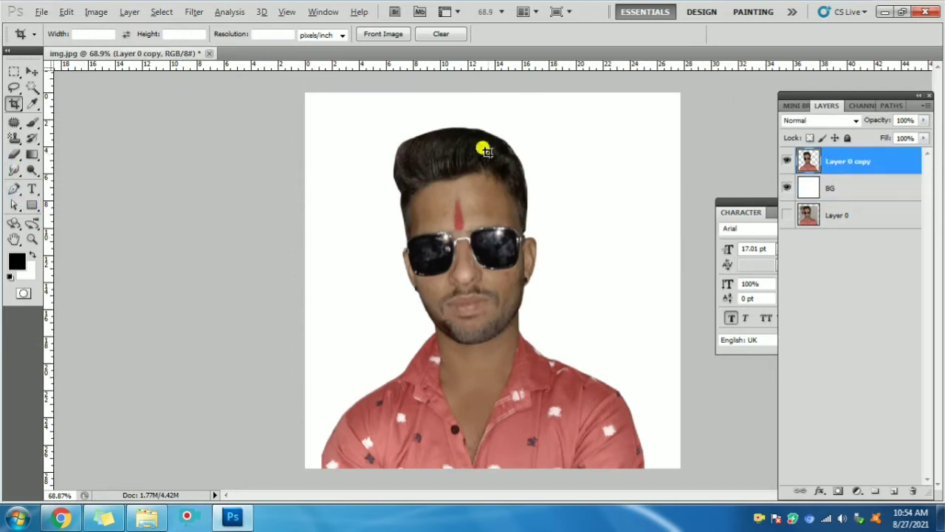
Zoom in on the forehead and try trial selections with the Patch tool
scroll(480, 189, "up", 2)
scroll(480, 190, "up", 3)
scroll(480, 190, "up", 2)
scroll(480, 190, "up", 1)
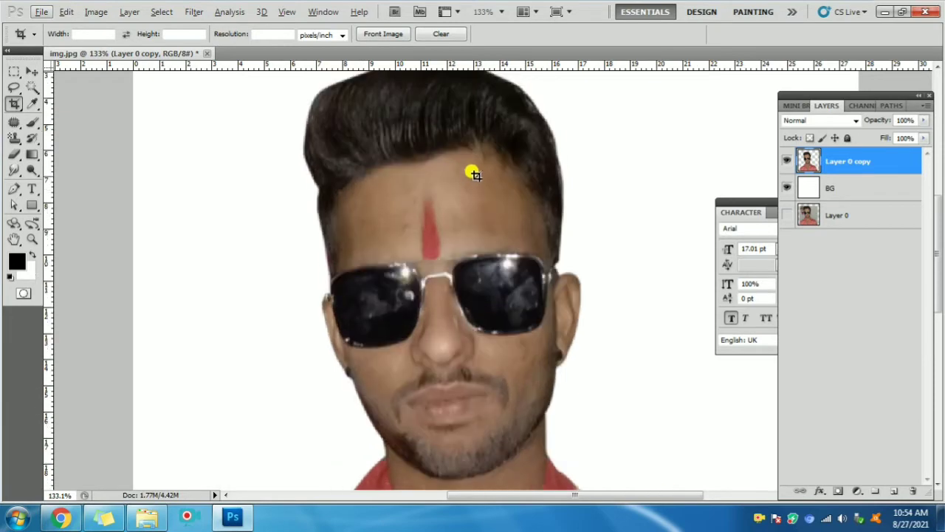
scroll(472, 172, "up", 1)
scroll(460, 185, "up", 3)
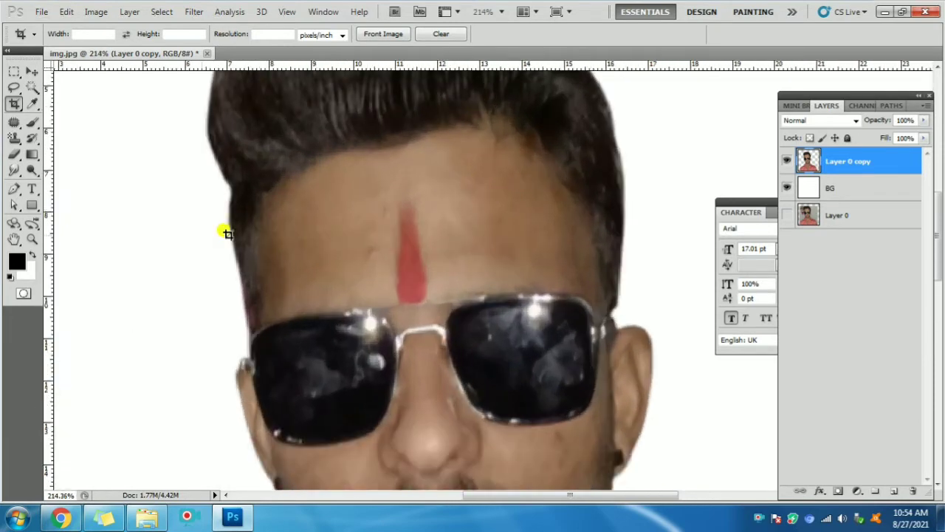
left_click(15, 124)
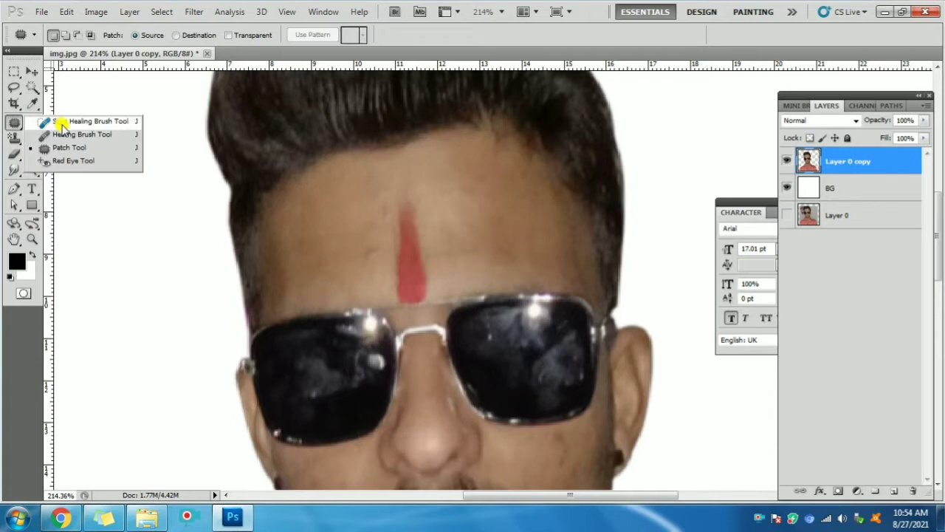
left_click(63, 148)
scroll(293, 299, "up", 1)
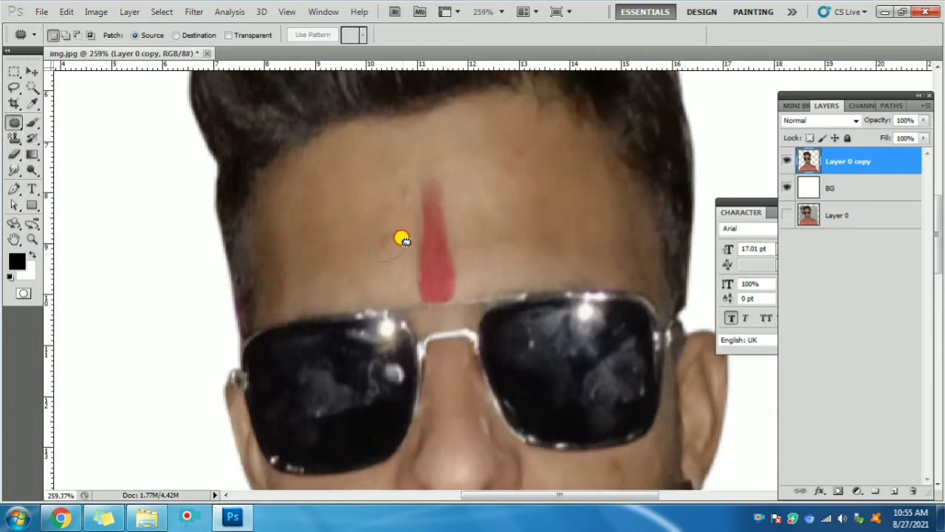
left_click_drag(395, 225, 391, 232)
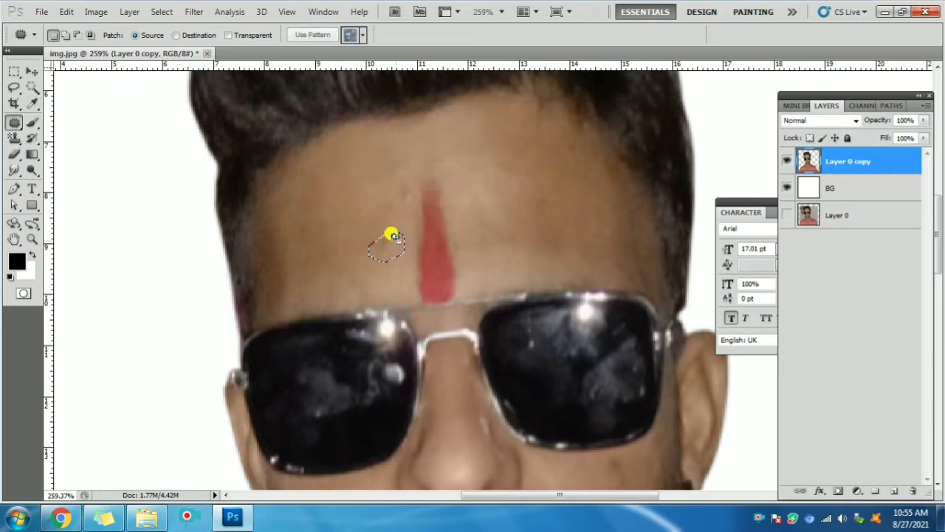
left_click(373, 200)
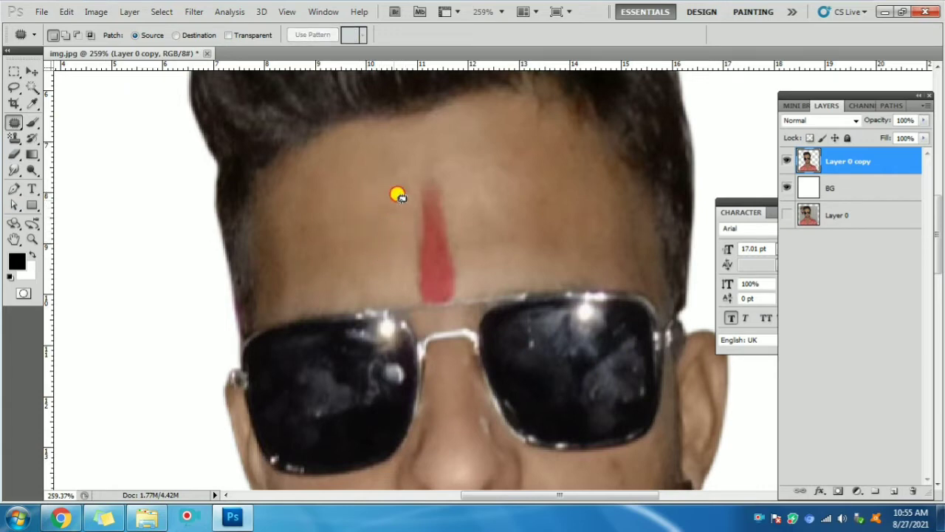
mouse_move(398, 195)
left_mouse_down()
mouse_move(412, 178)
mouse_move(347, 194)
mouse_move(390, 214)
mouse_move(359, 205)
mouse_move(408, 288)
mouse_move(454, 253)
mouse_move(447, 173)
mouse_move(428, 167)
mouse_move(405, 177)
left_mouse_up()
left_click(371, 202)
left_click(321, 339)
Patch the red forehead mark with nearby clean skin and deselect
left_click_drag(416, 213, 348, 213)
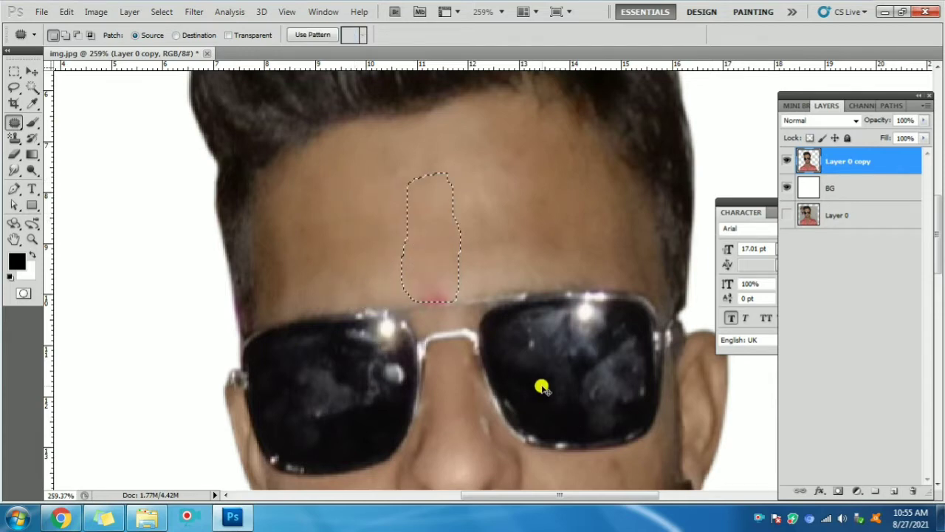
key("ctrl+d")
scroll(417, 294, "down", 1)
scroll(458, 259, "down", 1)
scroll(479, 228, "down", 1)
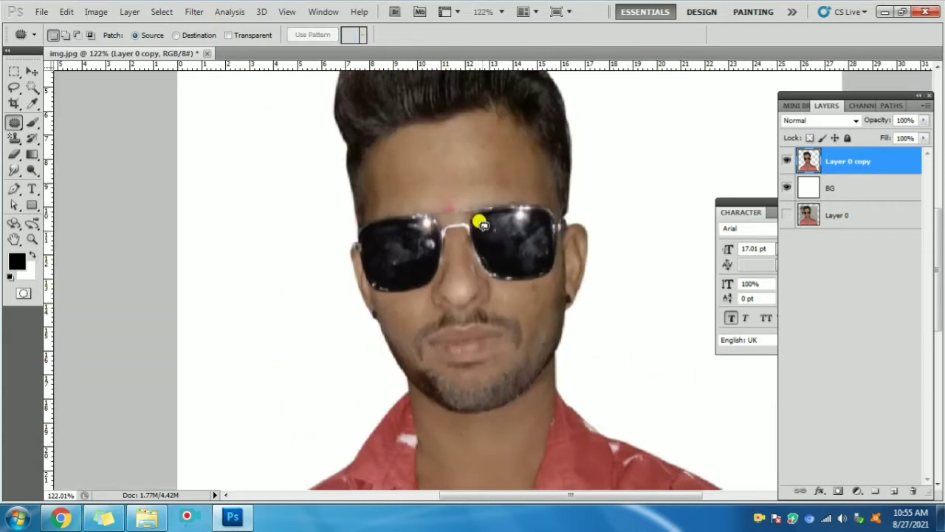
scroll(483, 218, "down", 1)
scroll(443, 281, "up", 3)
scroll(458, 302, "up", 4)
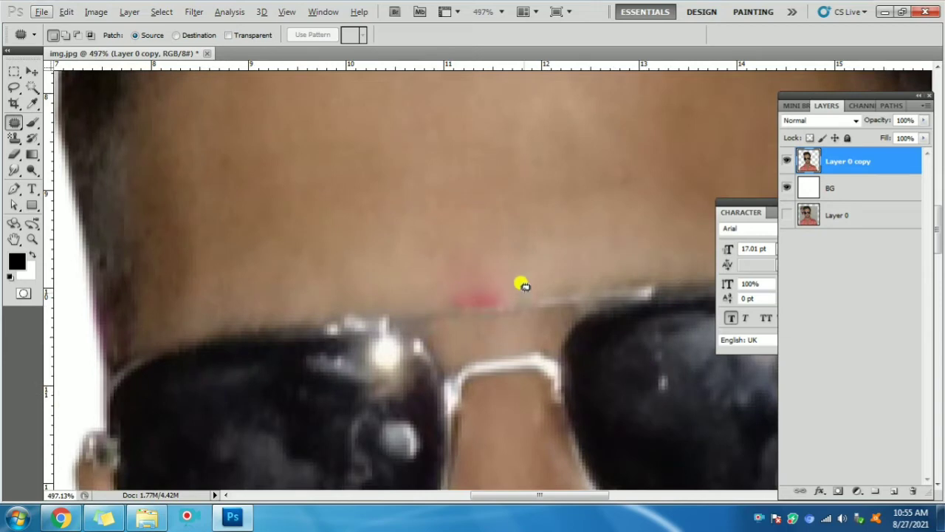
scroll(466, 232, "down", 1)
Touch up the leftover pink trace using the Smudge, Patch and Healing Brush tools
key("r")
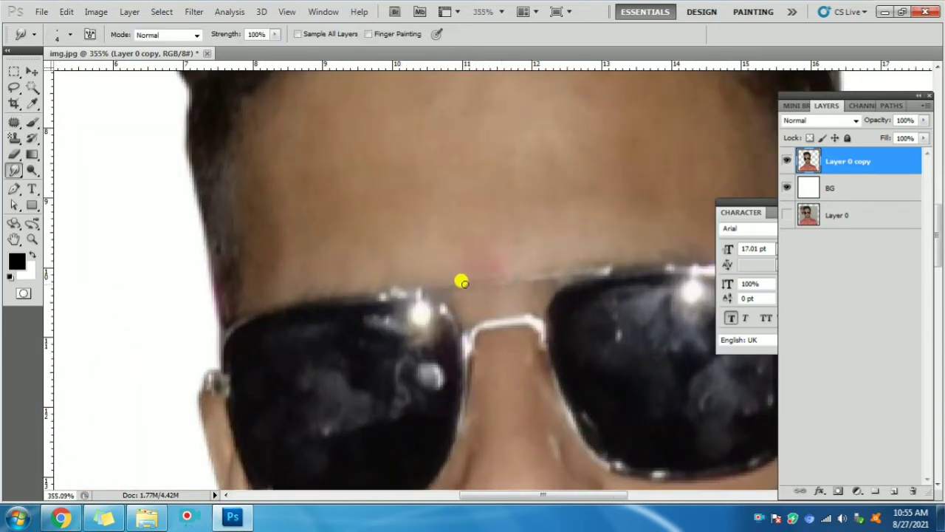
scroll(485, 212, "down", 1)
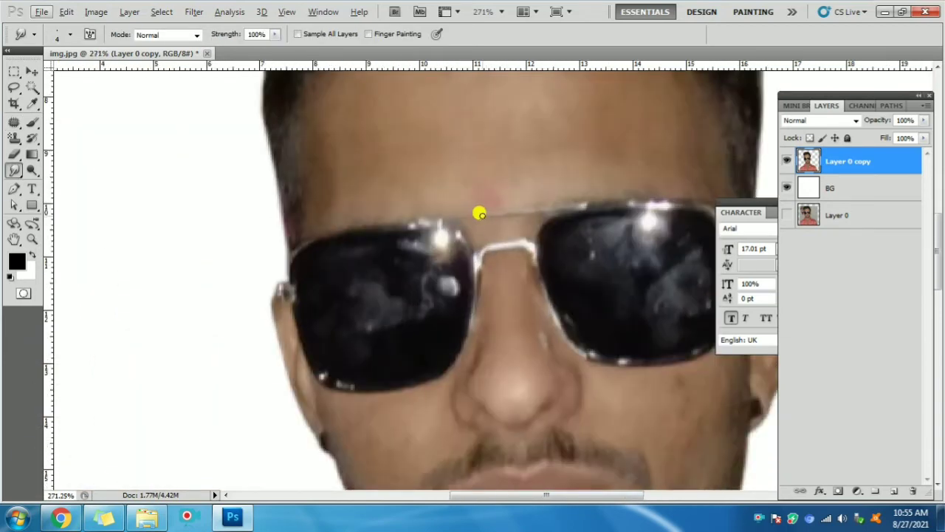
key("j")
scroll(521, 181, "down", 1)
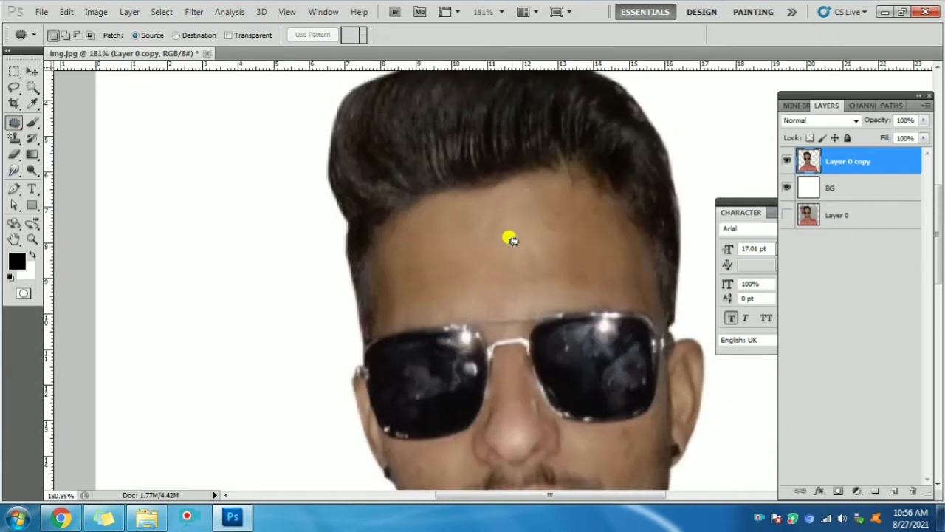
key("shift+j")
scroll(509, 238, "up", 1)
scroll(437, 199, "down", 1)
scroll(607, 207, "down", 1)
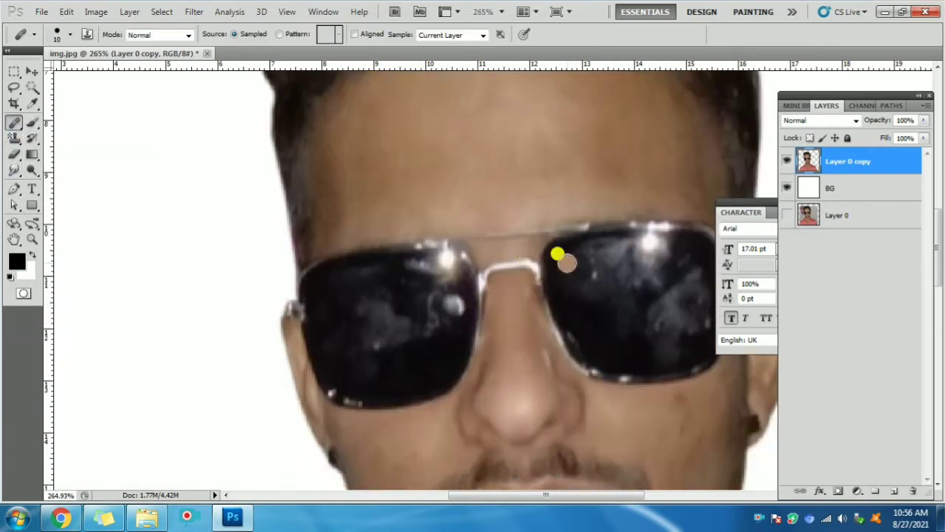
scroll(561, 258, "up", 1)
scroll(443, 370, "down", 1)
scroll(480, 325, "up", 1)
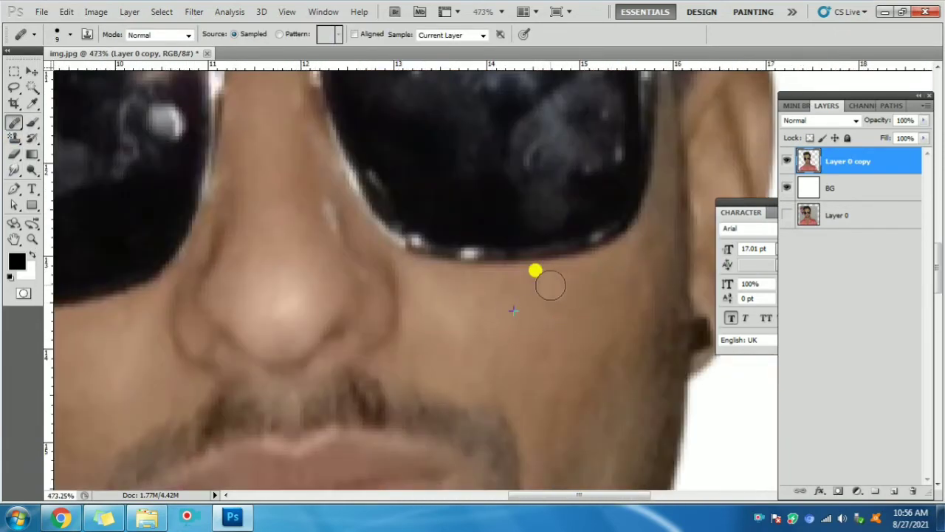
scroll(533, 273, "down", 2)
Trace a closed pen path along the hairline across the forehead and temples
scroll(477, 257, "up", 5)
key("p")
left_click(284, 340)
left_click(319, 311)
left_click(338, 299)
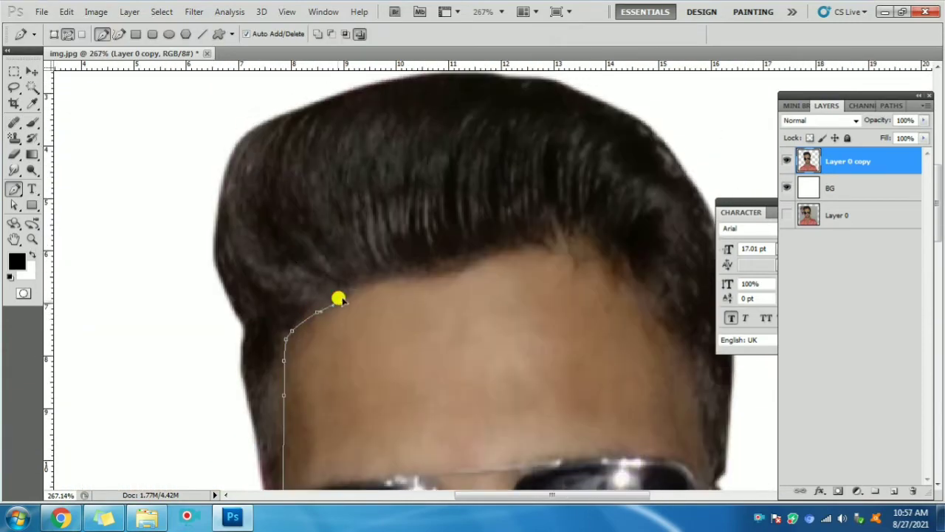
left_click(403, 278)
scroll(466, 276, "down", 1)
left_click(521, 189)
left_click(565, 265)
left_click(573, 294)
scroll(594, 334, "up", 1)
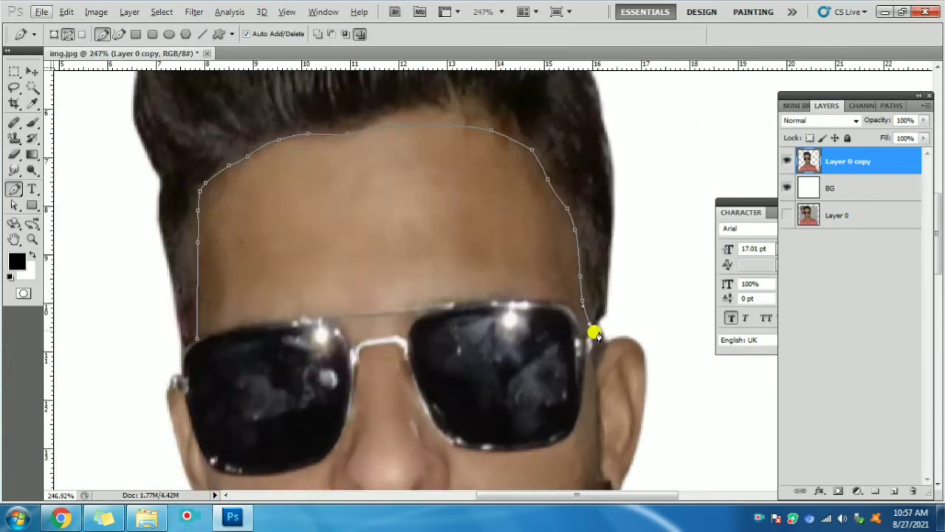
scroll(594, 333, "down", 3)
left_click(438, 287)
scroll(448, 266, "down", 2)
Convert the hairline path to a selection and smudge the hair edge along it
key("ctrl+Return")
key("r")
scroll(354, 175, "up", 3)
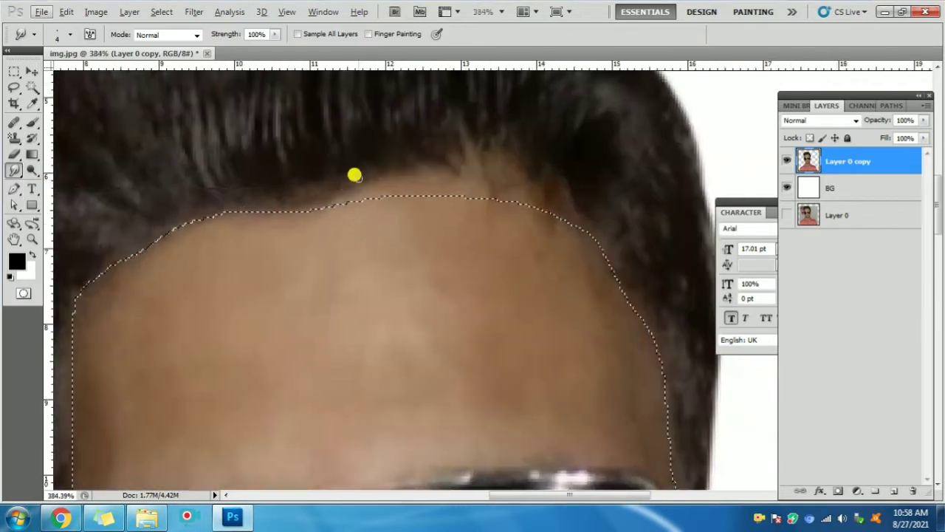
scroll(362, 183, "up", 1)
scroll(443, 221, "up", 1)
scroll(369, 233, "right", 1)
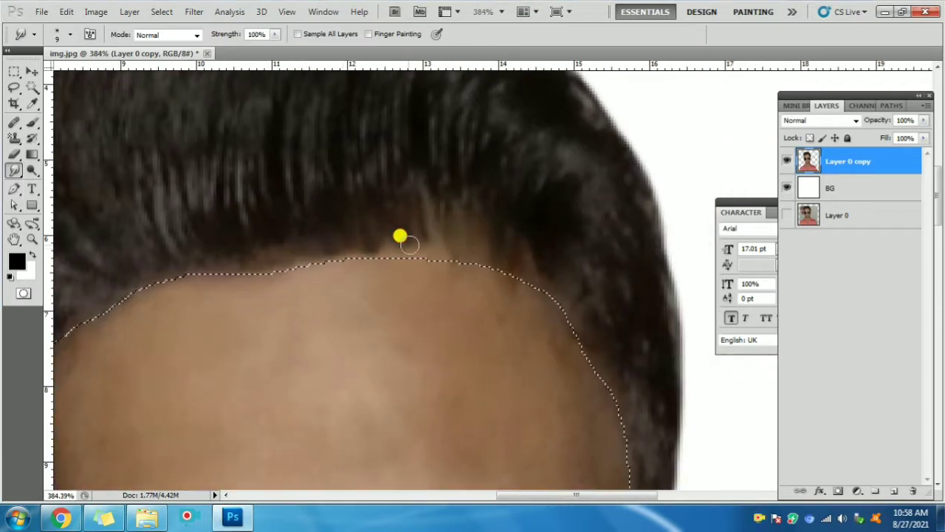
scroll(430, 228, "down", 1)
scroll(413, 211, "down", 1)
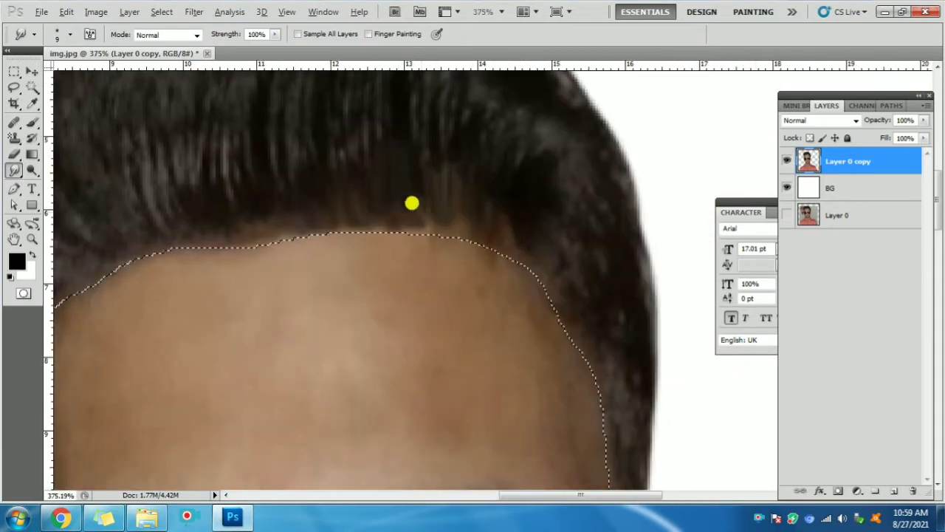
scroll(412, 203, "down", 3)
scroll(450, 280, "up", 1)
scroll(514, 214, "up", 1)
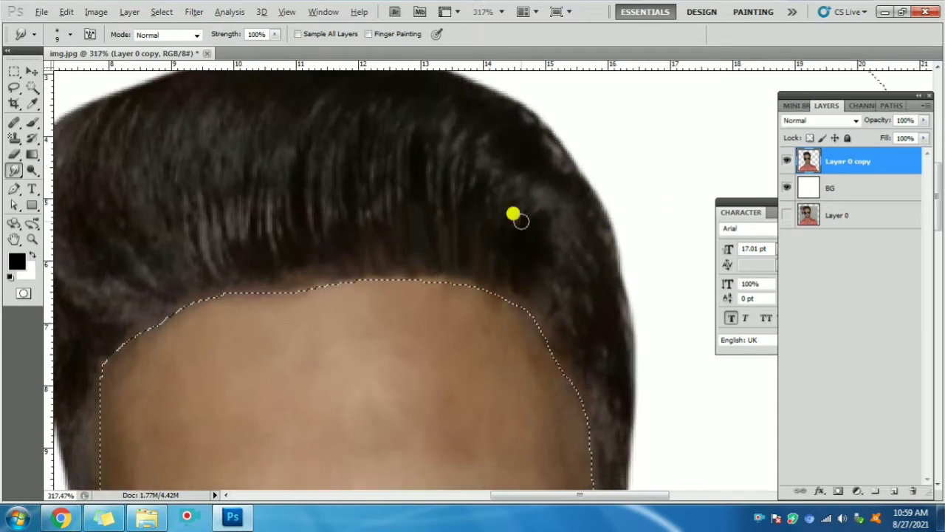
scroll(512, 206, "down", 1)
scroll(348, 247, "up", 1)
scroll(369, 281, "up", 1)
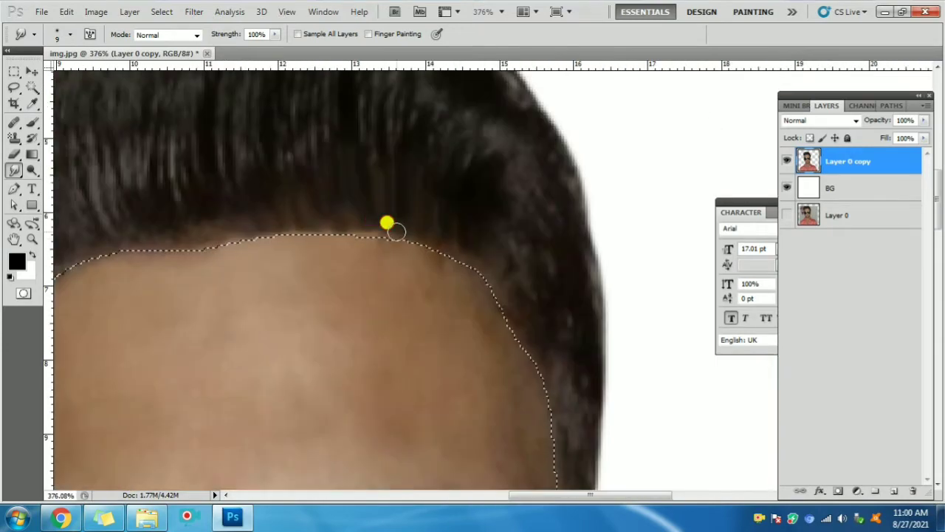
scroll(481, 214, "down", 3)
scroll(476, 213, "up", 1)
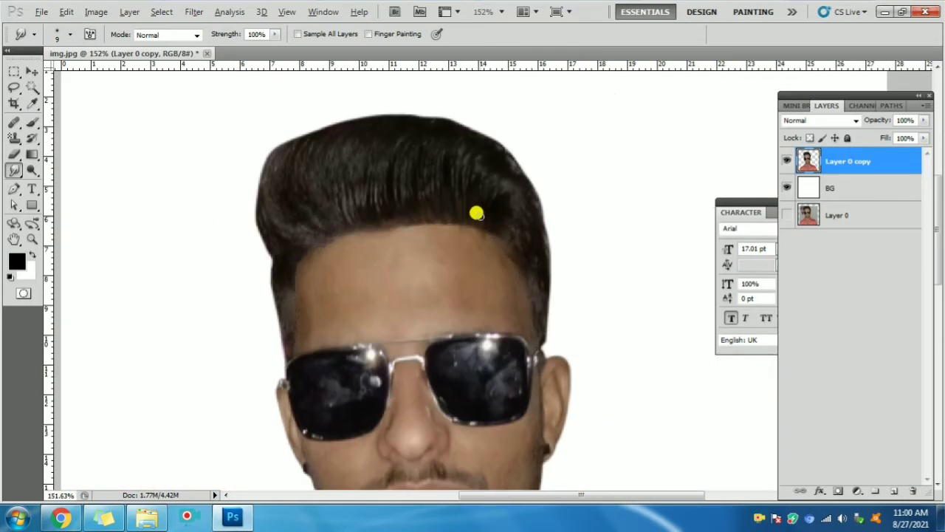
scroll(476, 213, "down", 1)
scroll(476, 213, "up", 1)
scroll(476, 213, "up", 1)
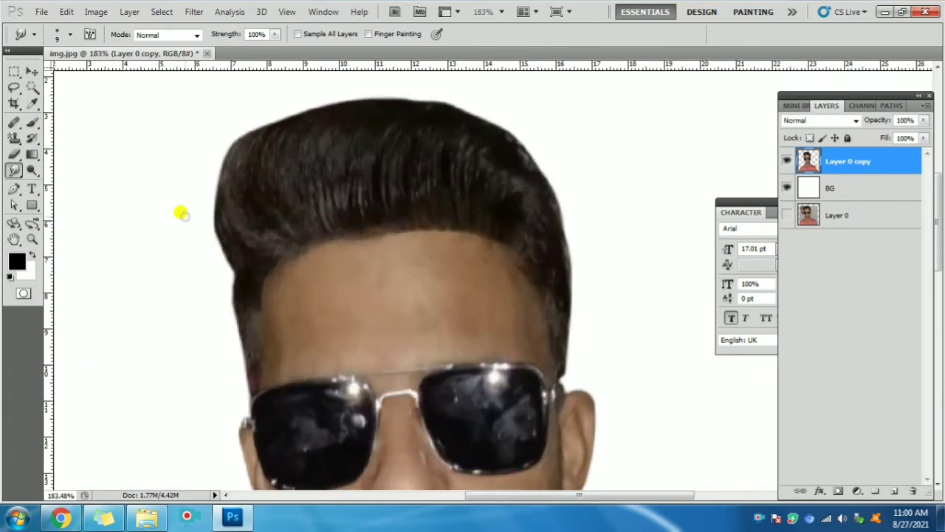
Set up the Blur tool at 20% strength with a fine brush
right_click(15, 169)
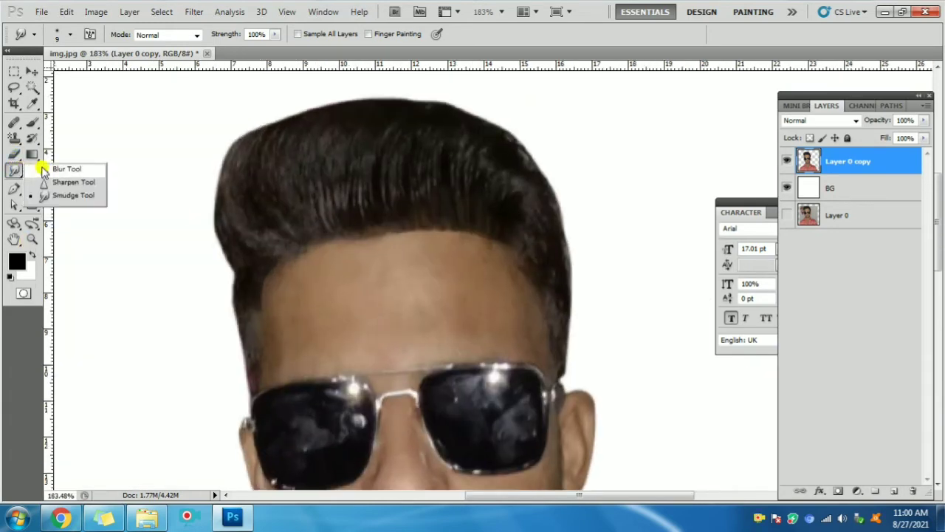
left_click(44, 169)
left_click(276, 35)
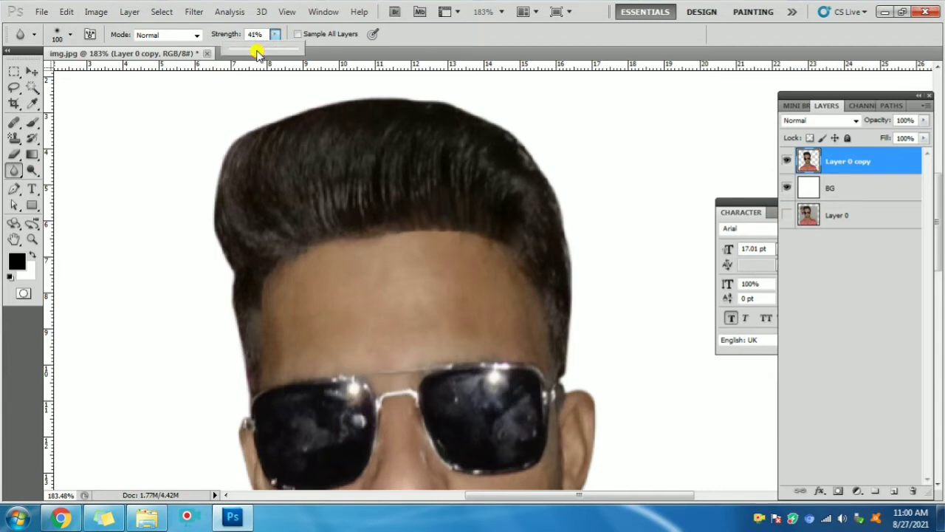
left_click(257, 54)
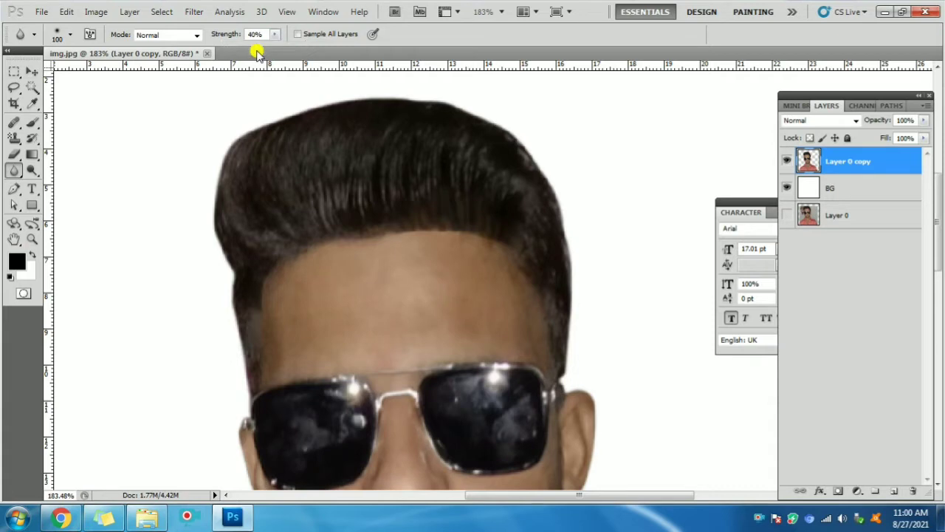
key("[")
key("[")
scroll(212, 235, "up", 3, "alt")
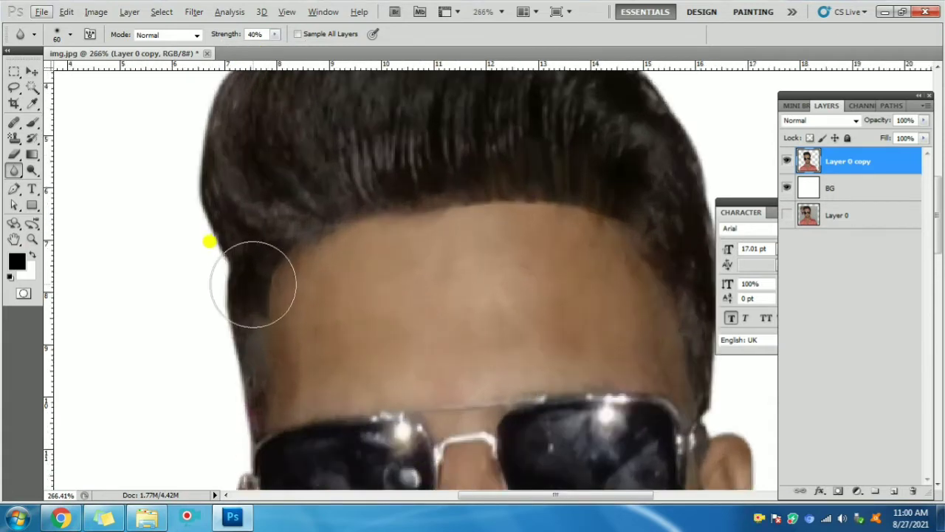
key("[")
key("[")
key("[")
scroll(264, 306, "up", 2, "alt")
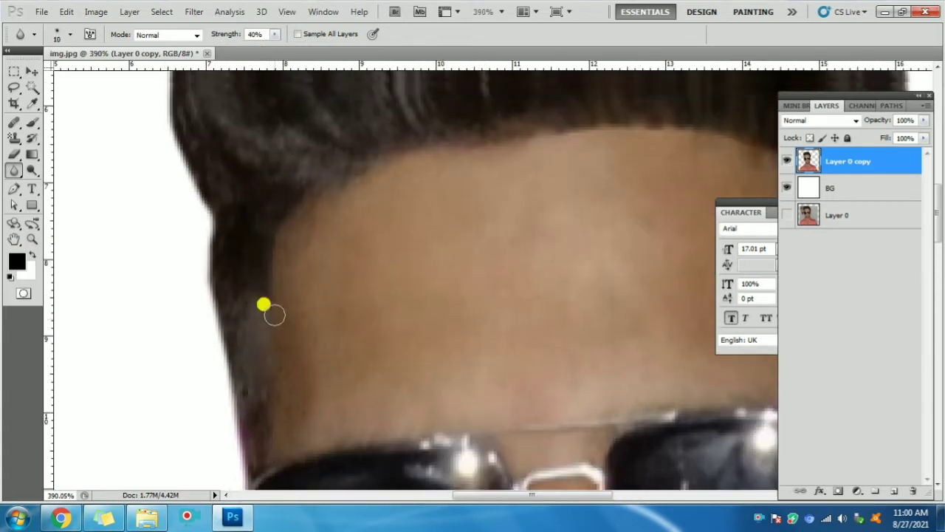
left_click(274, 34)
left_click_drag(272, 46, 259, 45)
Soften the hairline along the forehead, panning across it to check the edge
scroll(387, 320, "right", 2)
scroll(430, 310, "right", 2)
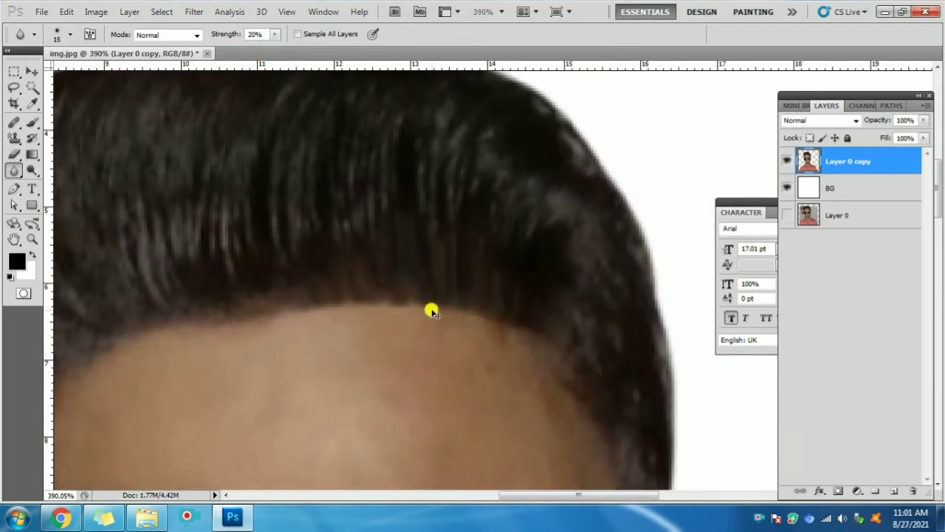
scroll(523, 143, "down", 3)
scroll(522, 143, "down", 3, "alt")
scroll(492, 215, "down", 2, "alt")
scroll(421, 154, "up", 1, "alt")
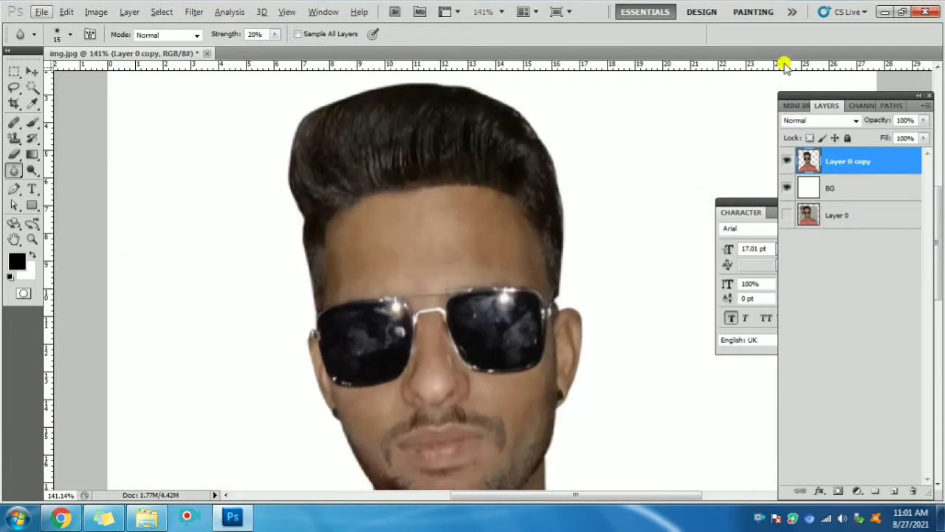
scroll(428, 186, "up", 1, "alt")
scroll(517, 223, "down", 2, "alt")
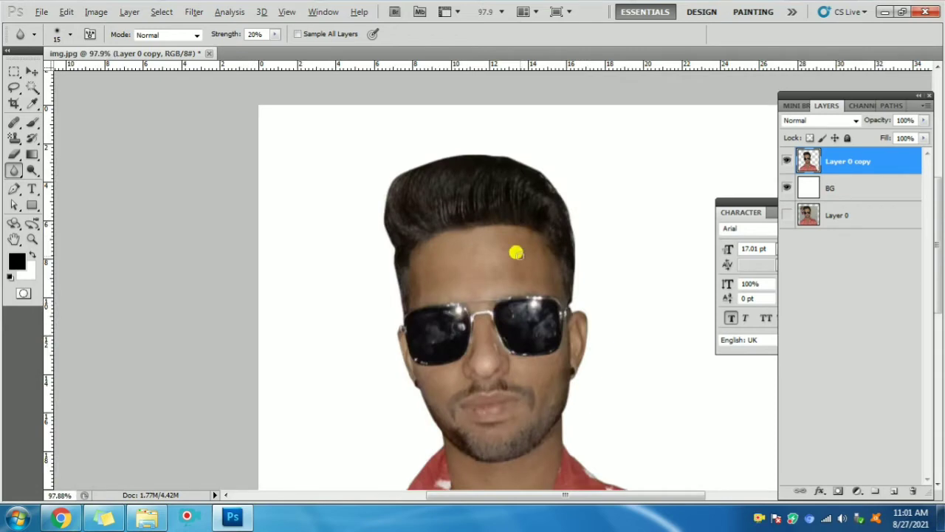
scroll(515, 252, "up", 1, "alt")
scroll(513, 251, "up", 1, "alt")
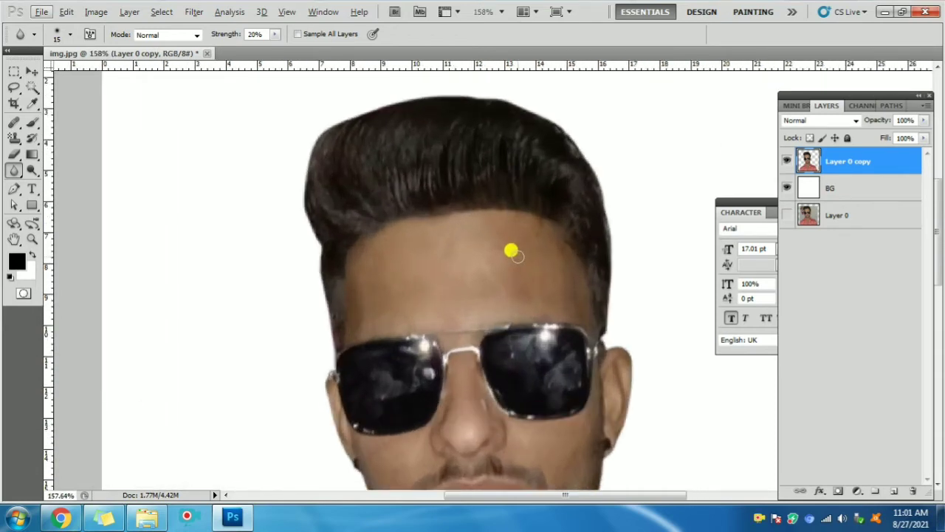
right_click(10, 169)
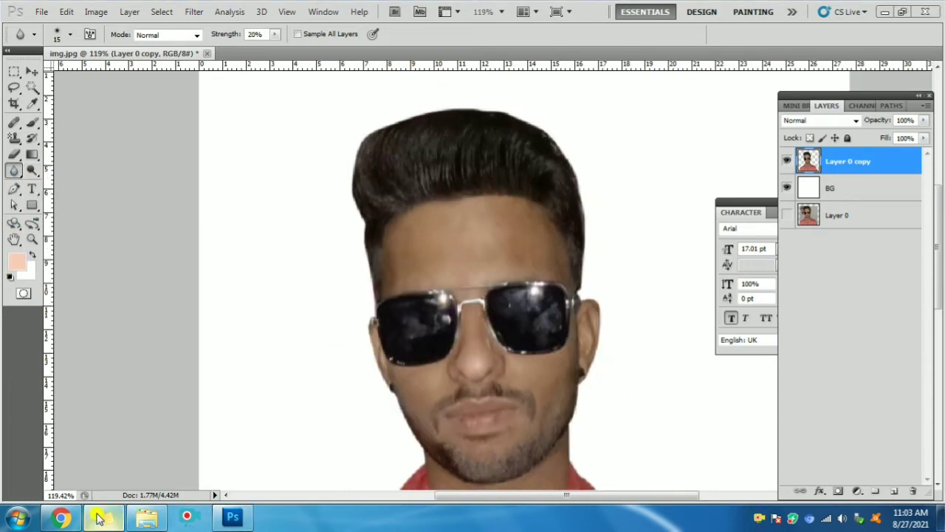
Copy f9ccb7 from the sticky note and set it as the foreground colour
left_click_drag(801, 96, 748, 94)
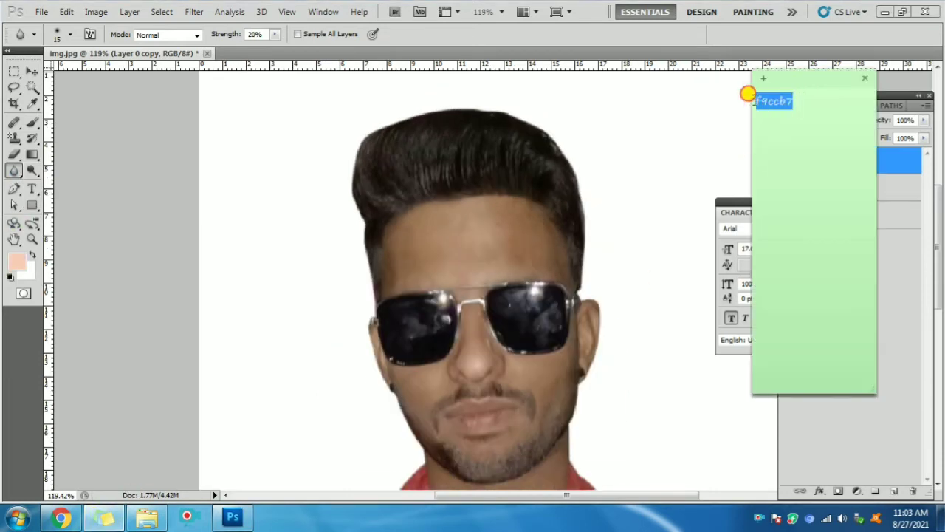
left_click(727, 114)
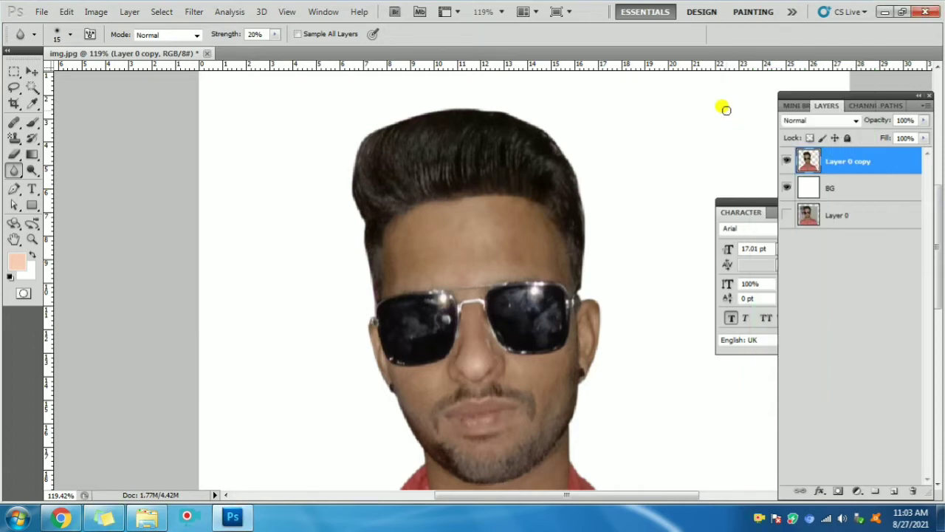
left_click(12, 260)
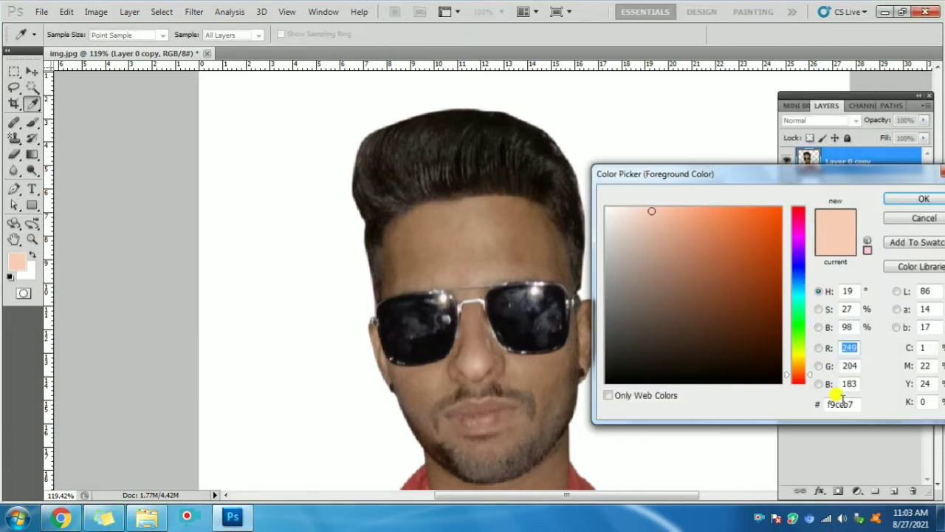
left_click_drag(847, 403, 814, 408)
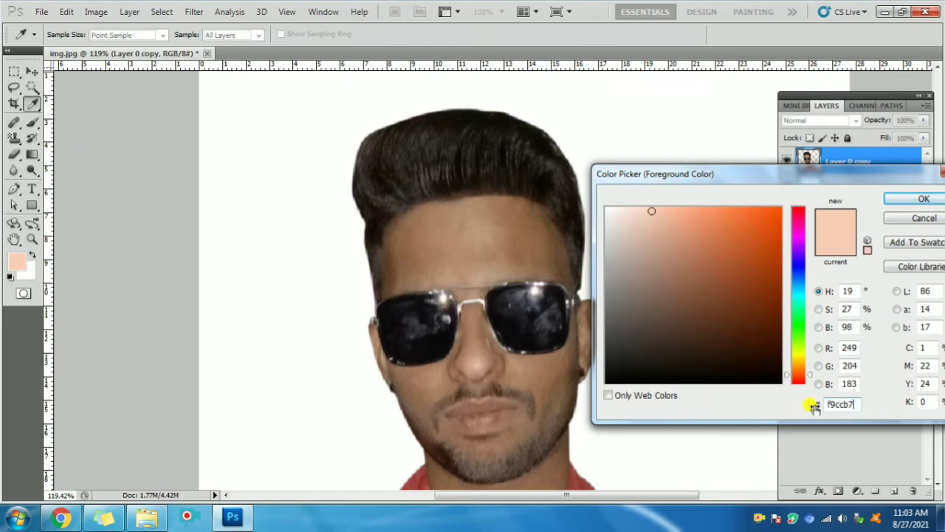
left_click(918, 198)
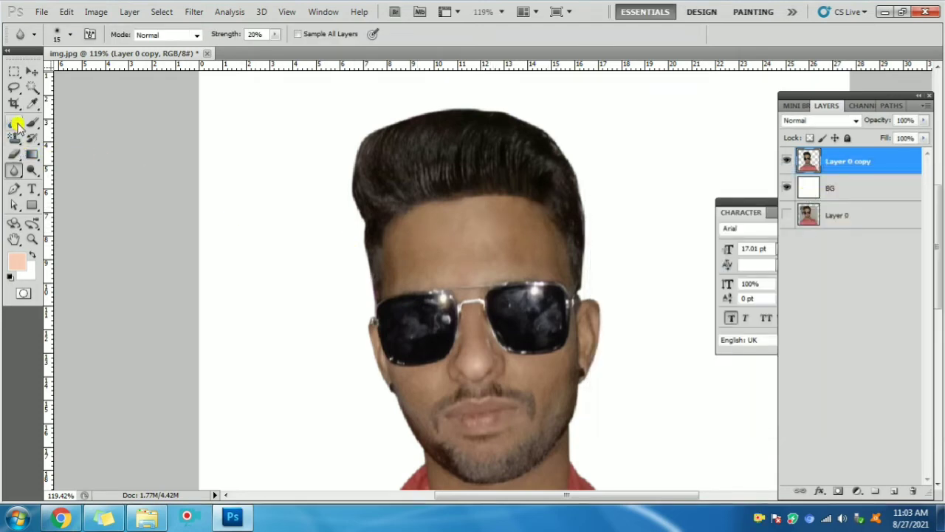
Switch to the Brush tool at 4% opacity and enlarge it to size 20
scroll(458, 236, "up", 2)
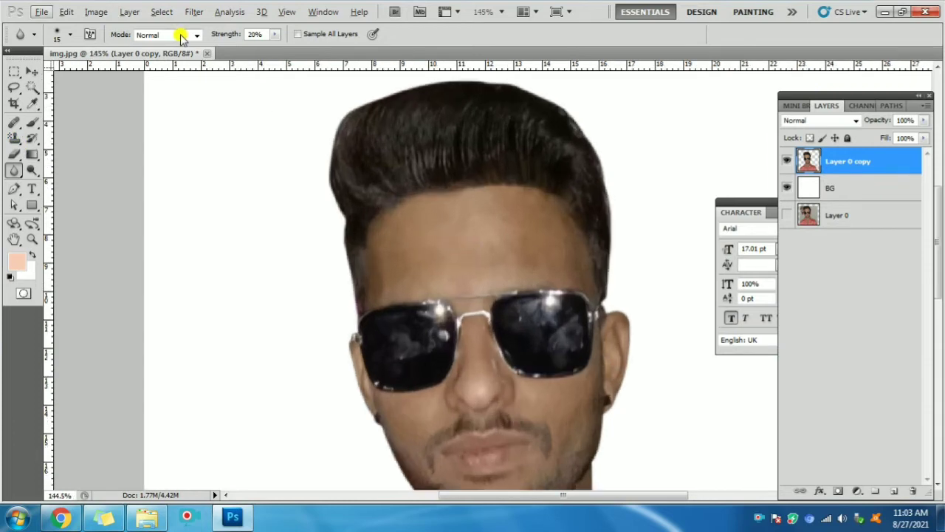
left_click(277, 34)
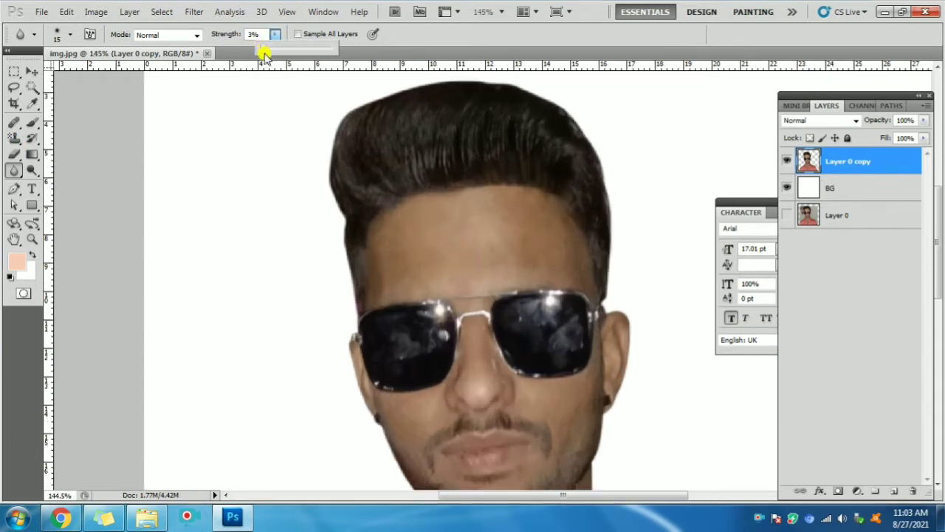
left_click(37, 123)
left_click(282, 37)
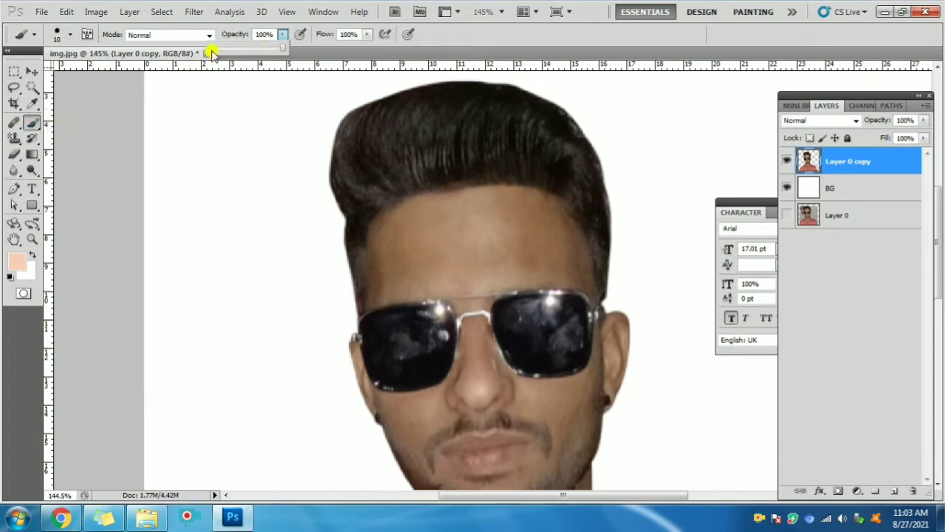
left_click(212, 54)
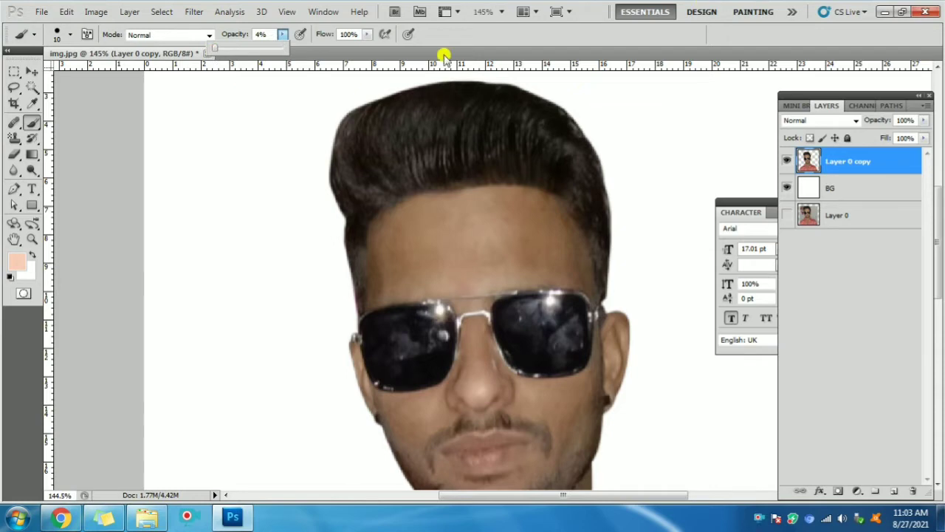
left_click(220, 54)
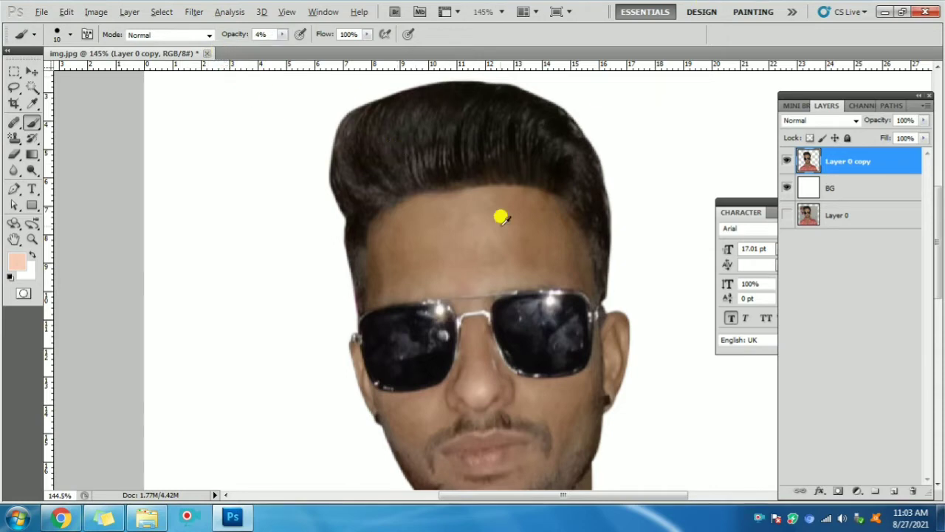
scroll(502, 217, "up", 2)
scroll(496, 210, "up", 2)
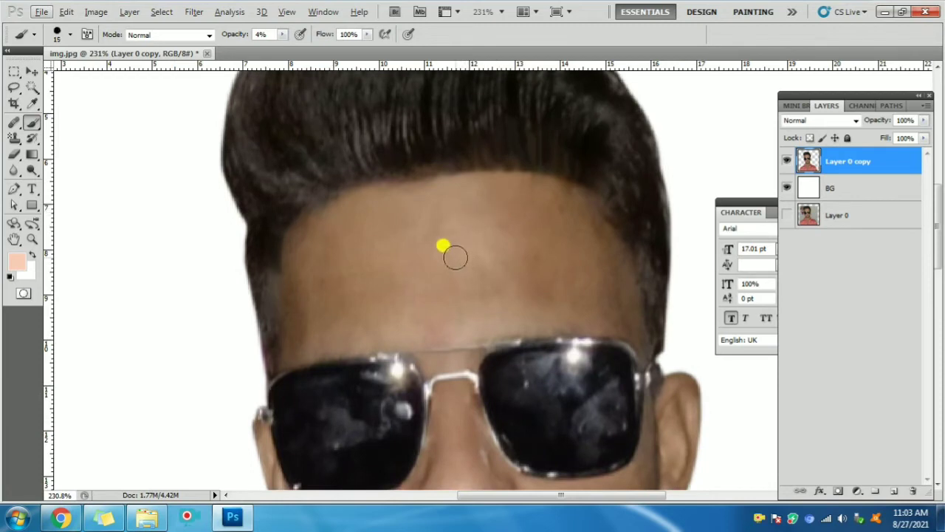
key("bracketright")
scroll(437, 213, "up", 1)
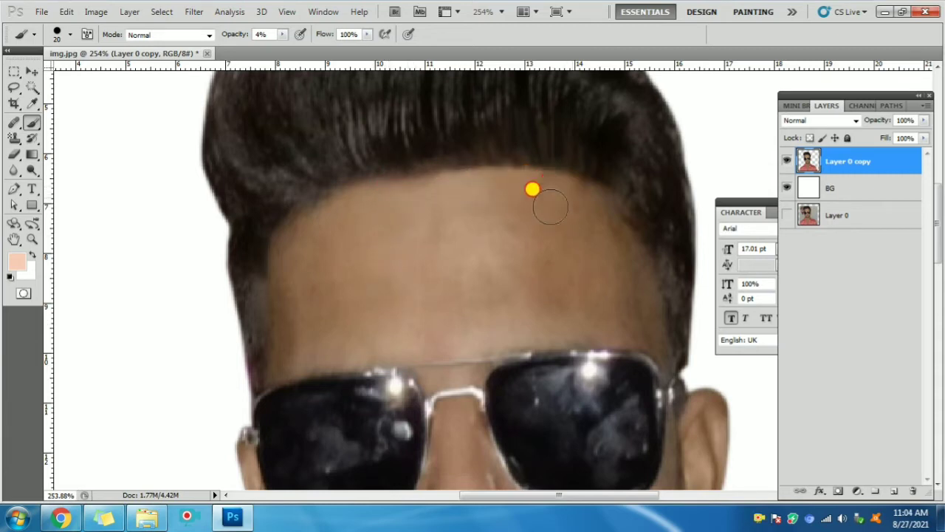
Glaze the forehead with the pale f9ccb7 skin tone, then lower opacity to 2%
left_click(439, 198)
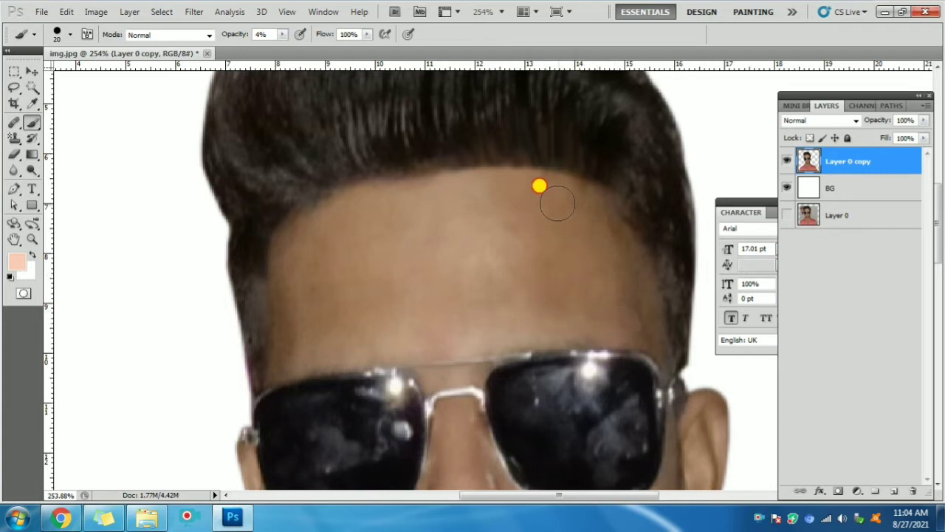
scroll(406, 323, "up", 2)
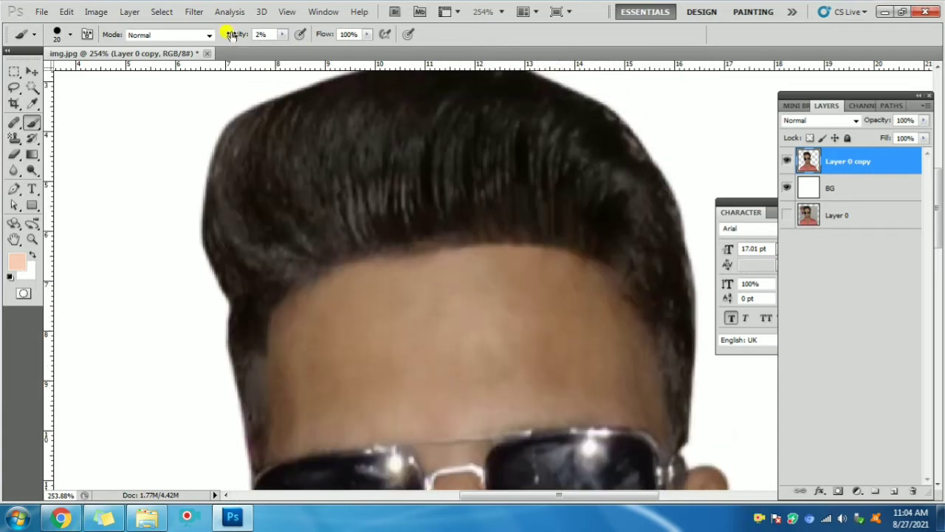
left_click_drag(233, 34, 227, 34)
scroll(313, 266, "down", 3)
scroll(485, 214, "up", 5)
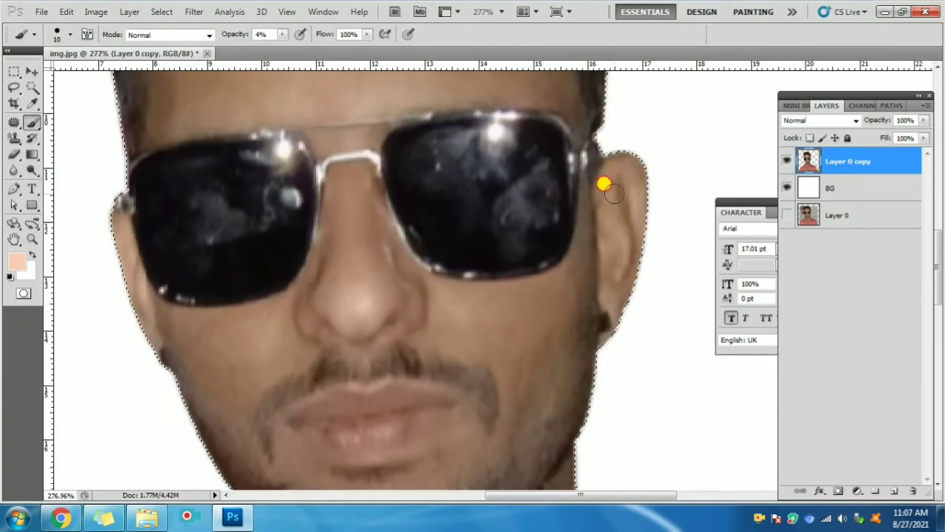
Brush a faint 4% f9ccb7 skin-tone glaze over the nose, cheeks and neck
scroll(420, 200, "up", 2)
scroll(441, 283, "down", 1)
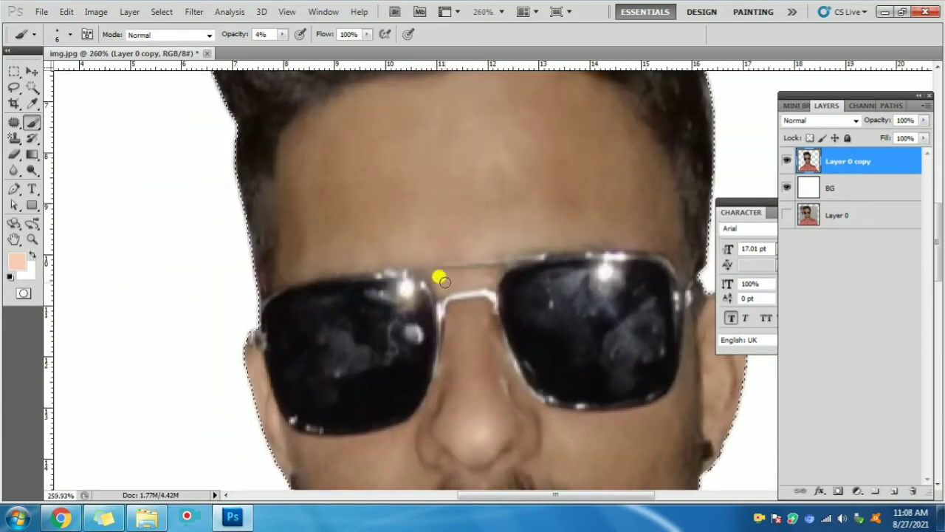
scroll(474, 285, "up", 1)
scroll(454, 268, "down", 2)
scroll(323, 355, "down", 2)
scroll(539, 326, "up", 2)
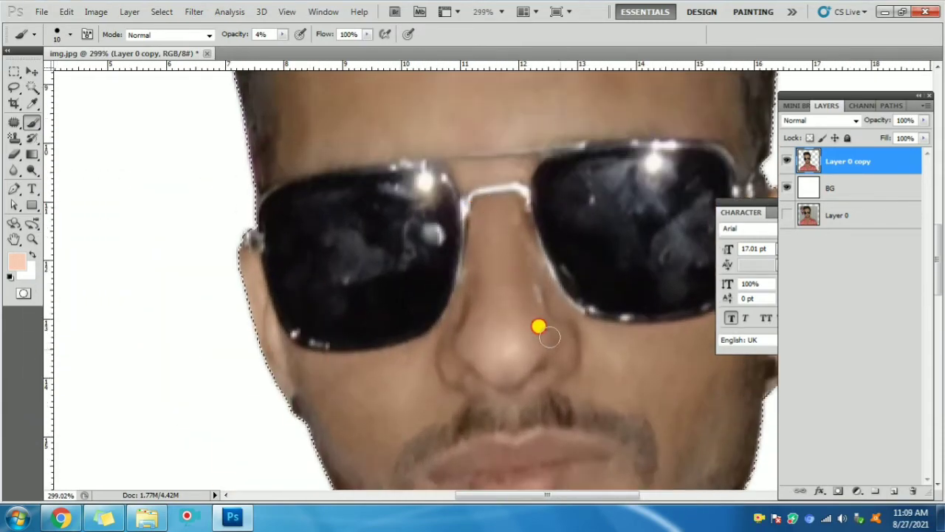
scroll(473, 227, "down", 2)
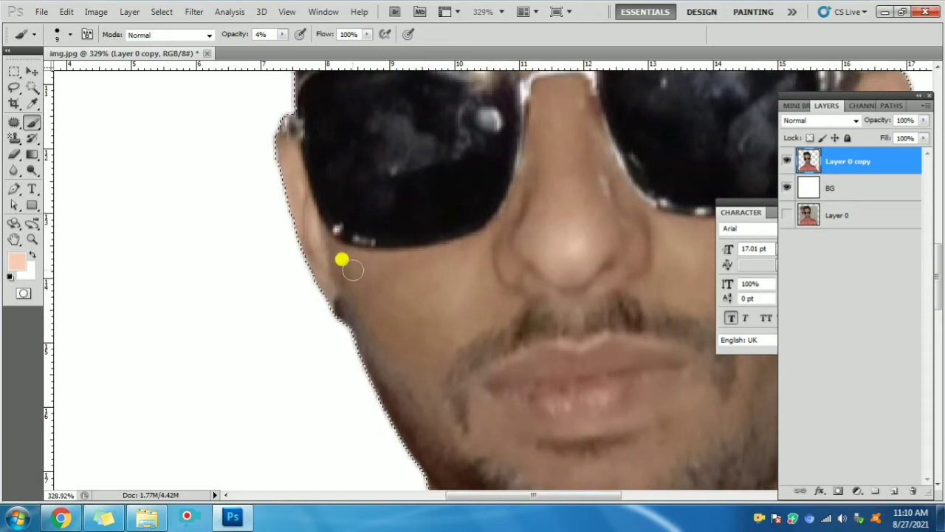
scroll(433, 255, "up", 1)
scroll(541, 349, "down", 1)
scroll(596, 260, "down", 2)
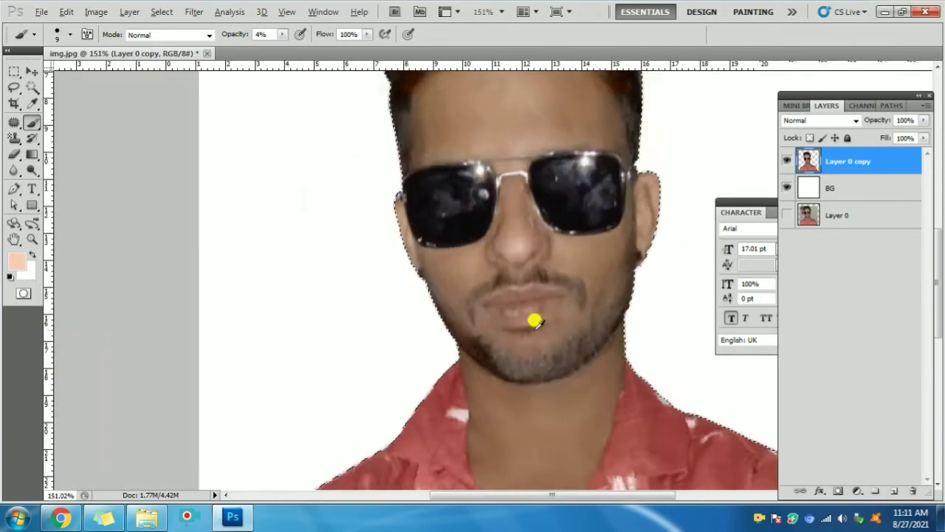
scroll(613, 302, "up", 1)
scroll(474, 312, "down", 2)
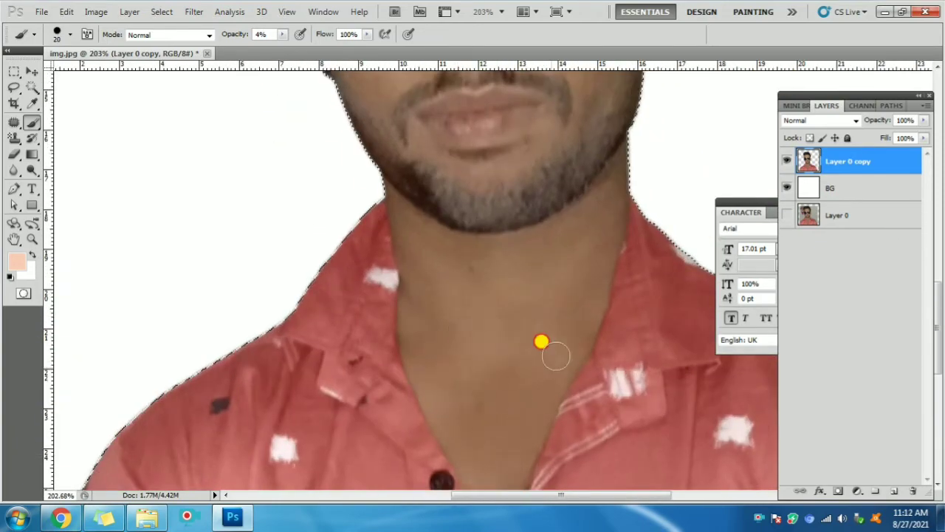
scroll(401, 226, "down", 1)
scroll(502, 268, "up", 2)
scroll(519, 357, "up", 1)
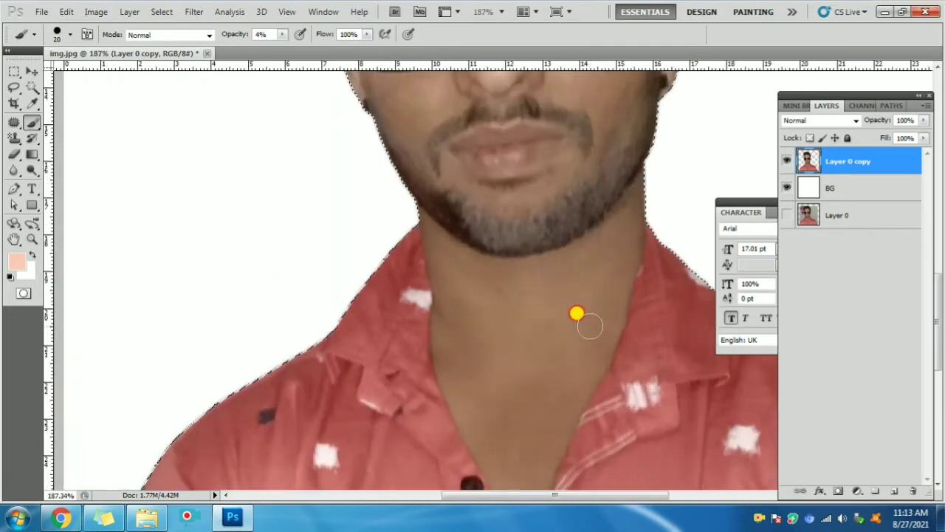
scroll(529, 332, "down", 1)
scroll(524, 355, "down", 1)
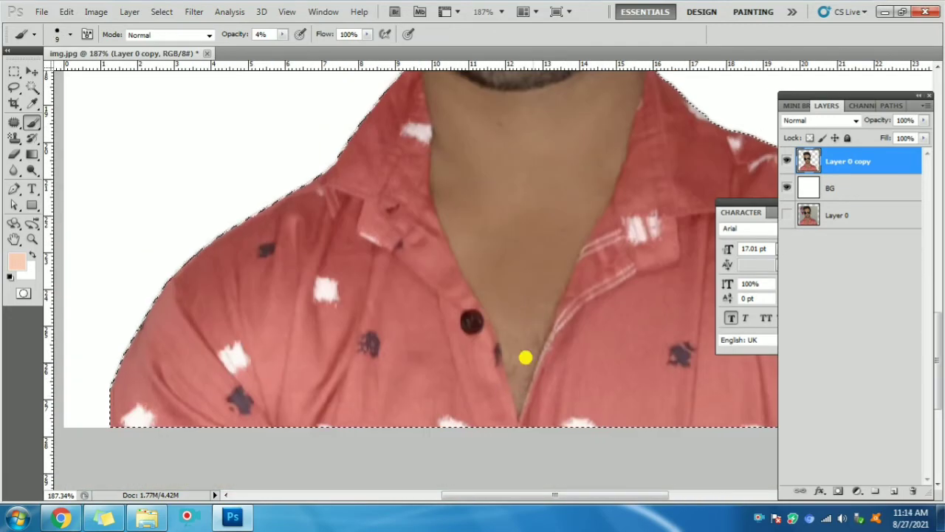
scroll(397, 295, "up", 1)
key("r")
left_click(275, 34)
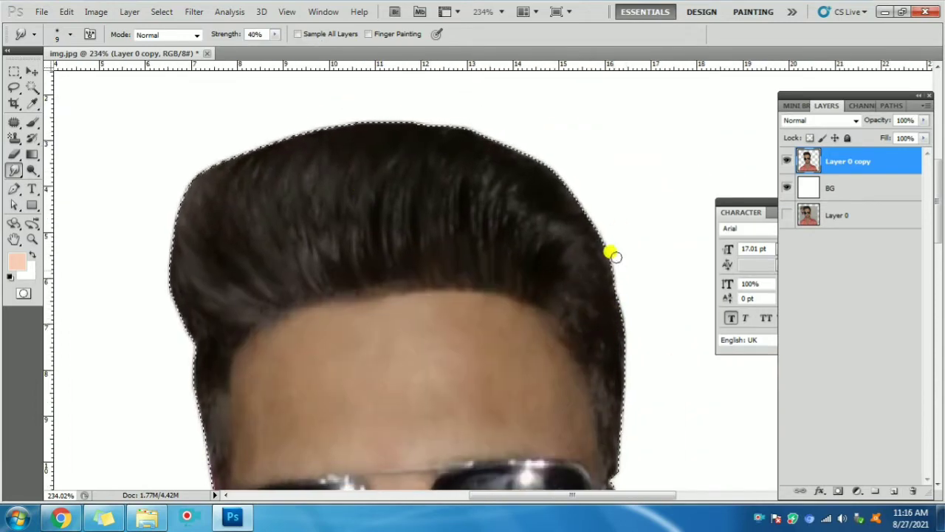
Smudge the hair outline near the left temple at 40% strength, then zoom out to check
scroll(612, 253, "down", 2)
scroll(612, 302, "down", 2)
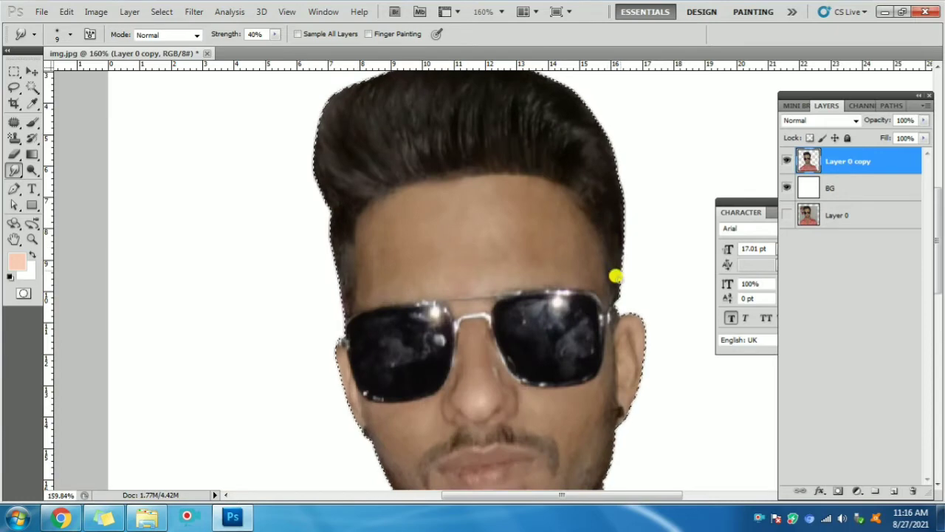
scroll(532, 252, "up", 1)
scroll(358, 244, "up", 1)
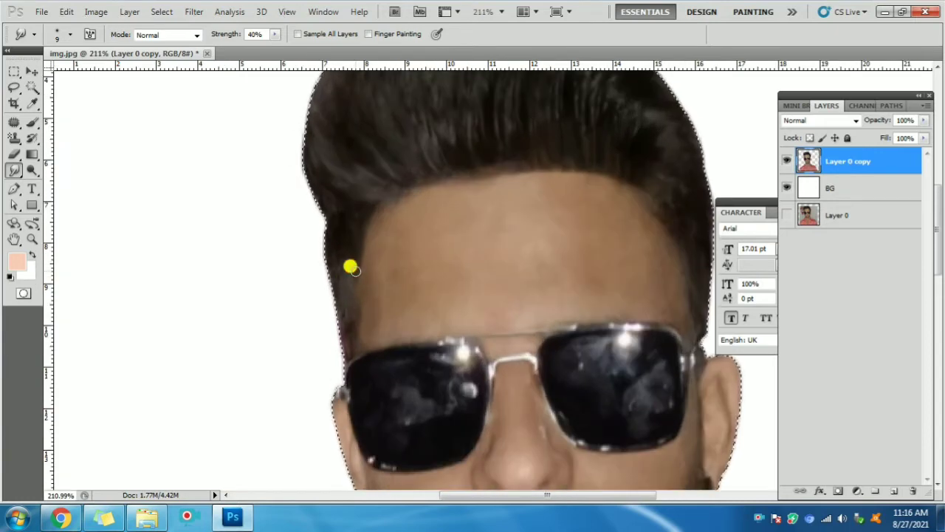
mouse_move(350, 320)
left_mouse_down()
mouse_move(371, 312)
mouse_move(365, 268)
mouse_move(371, 288)
left_mouse_up()
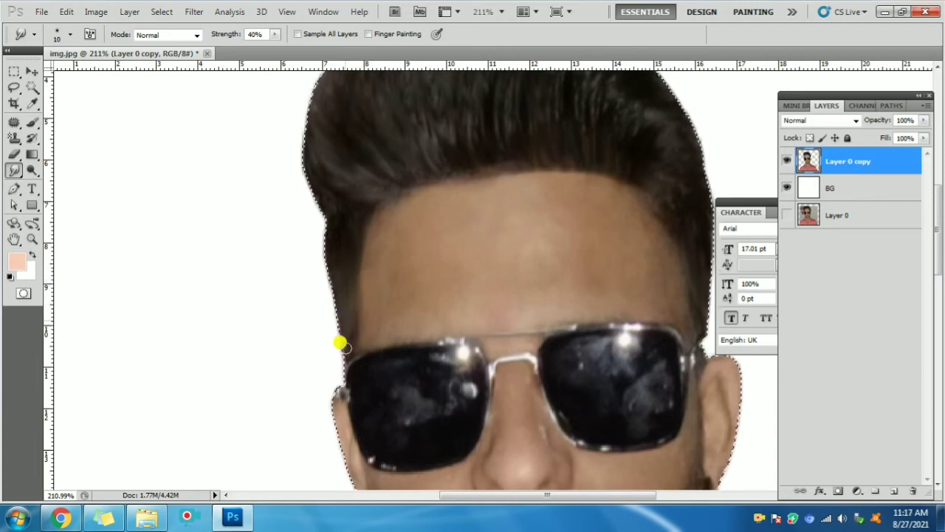
scroll(337, 342, "down", 2)
scroll(422, 237, "up", 1)
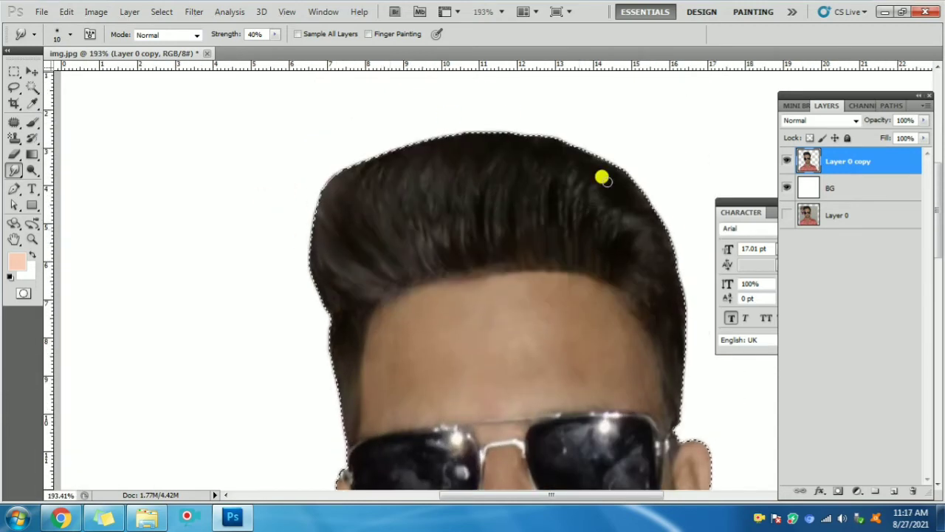
scroll(523, 275, "down", 2)
scroll(528, 201, "down", 1)
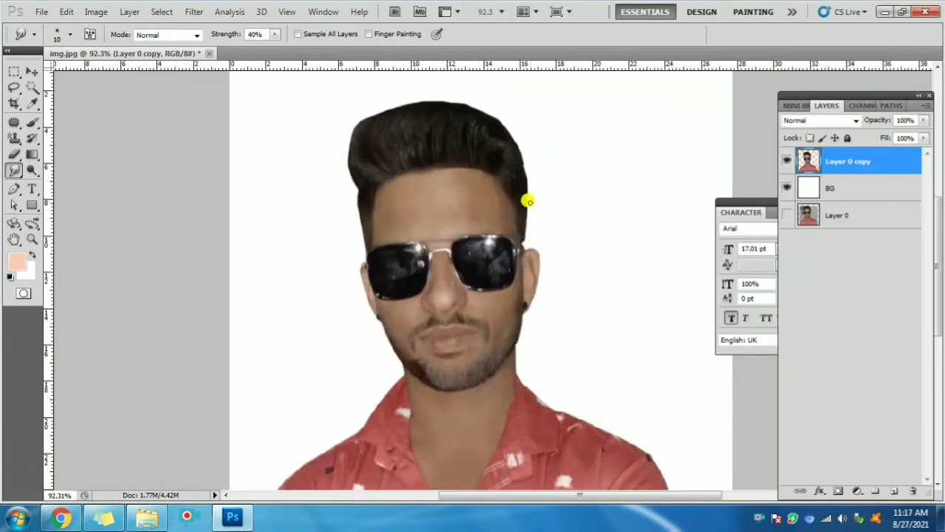
Trace the lips with the Pen tool and turn the outline into a feathered selection
scroll(414, 391, "up", 2)
key("p")
scroll(348, 322, "up", 1)
scroll(345, 320, "up", 1)
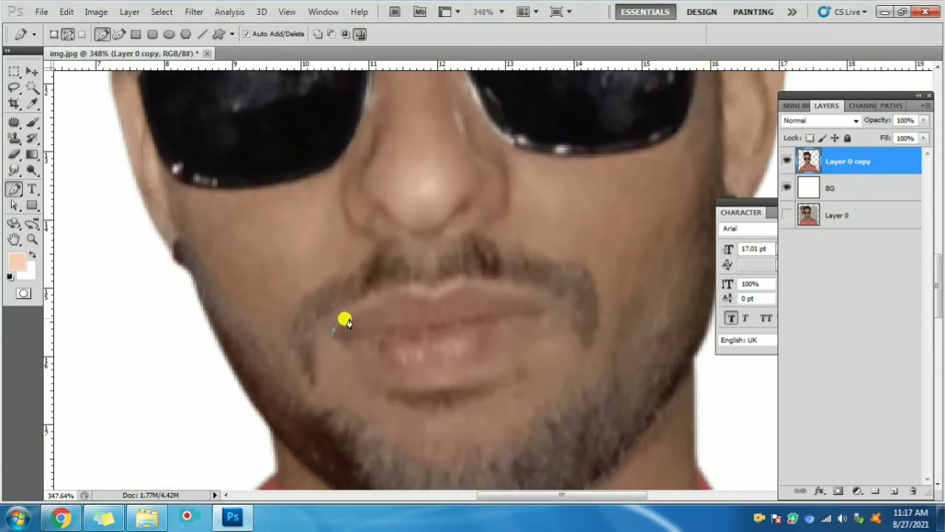
scroll(405, 296, "down", 1)
scroll(404, 276, "down", 1)
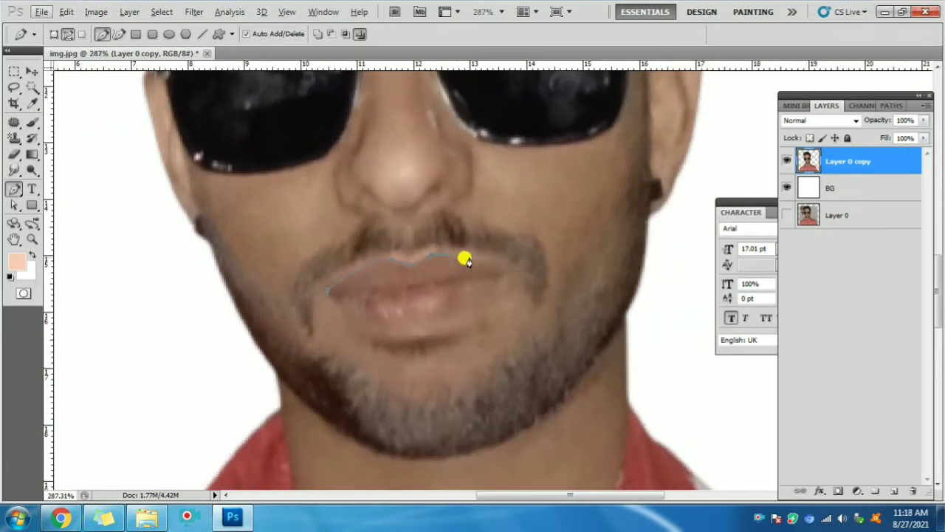
scroll(347, 319, "down", 1)
left_click(326, 295)
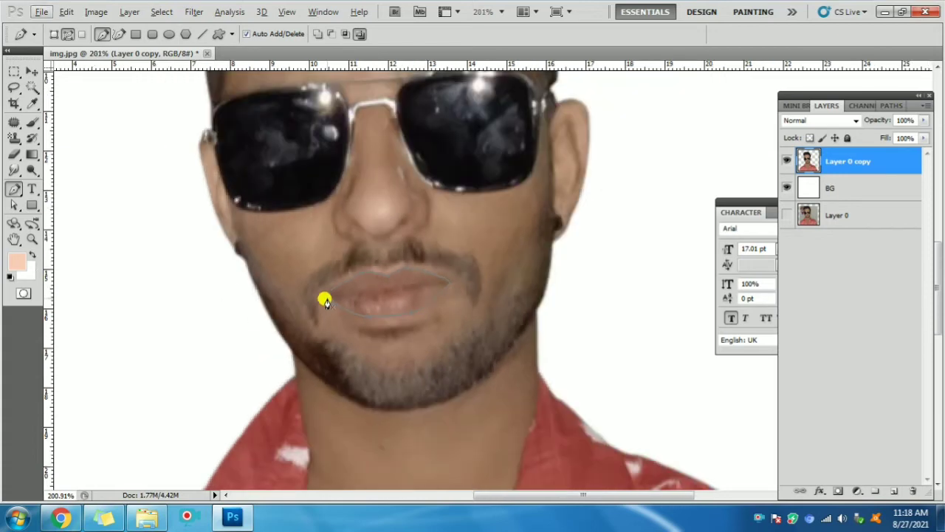
key("ctrl+Return")
key("m")
right_click(529, 192)
left_click(576, 253)
key("Return")
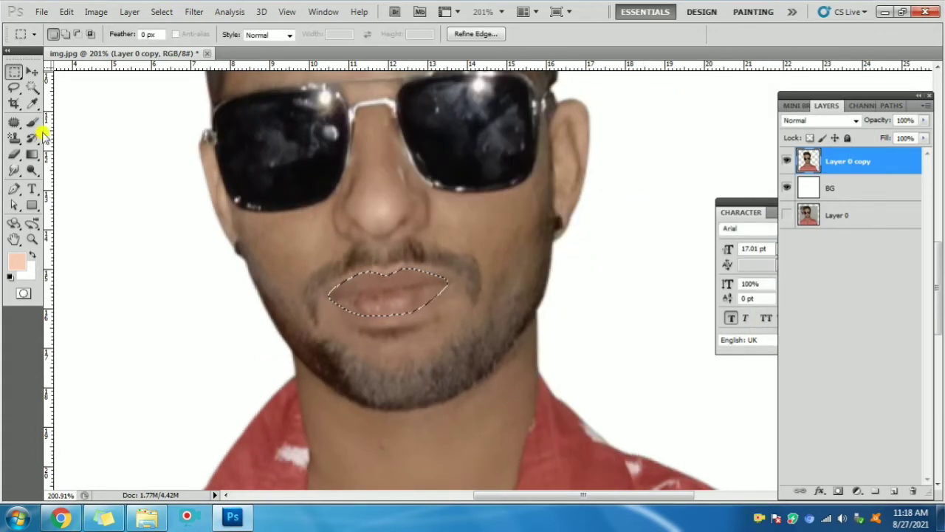
Sample a brown lip tone as the foreground colour
left_click_drag(32, 122, 64, 122)
left_click(16, 260)
left_click(393, 286)
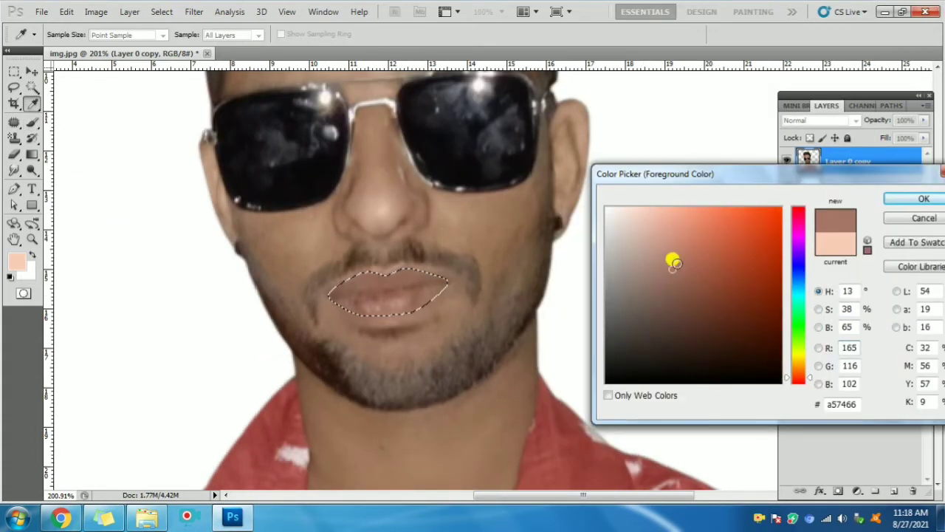
key("Return")
Try a Hue/Saturation tint on the lips with hue -8 and saturation +14
scroll(338, 283, "up", 1)
left_click(96, 12)
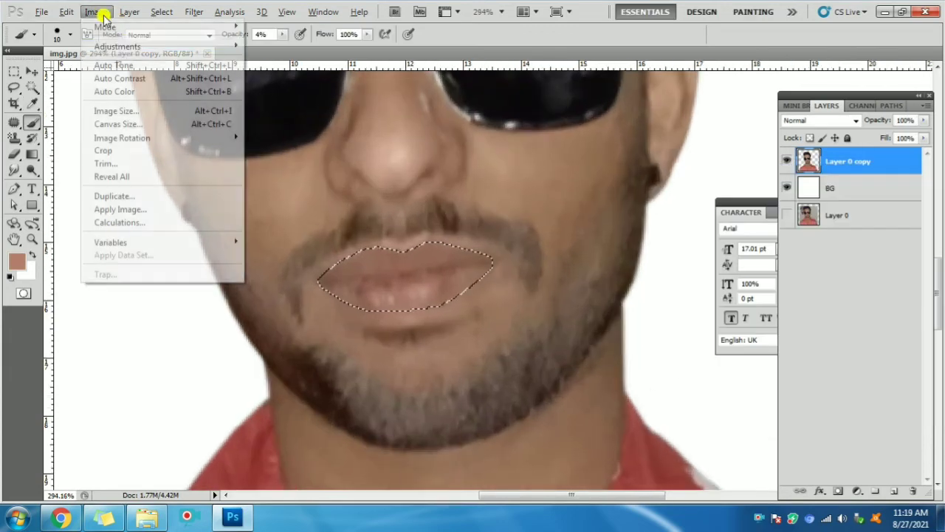
left_click(281, 118)
mouse_move(802, 176)
left_mouse_down()
mouse_move(756, 177)
mouse_move(802, 178)
left_mouse_up()
mouse_move(802, 212)
left_mouse_down()
mouse_move(811, 222)
mouse_move(802, 214)
left_mouse_up()
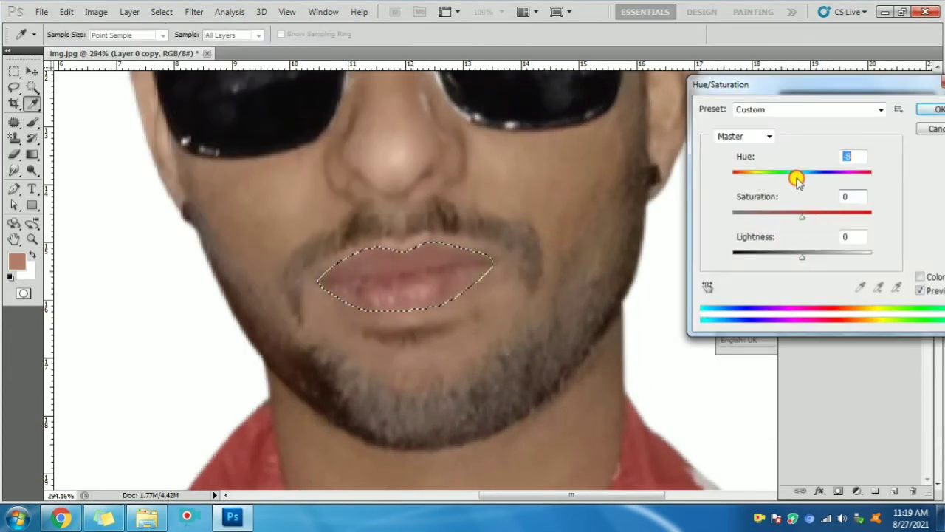
mouse_move(802, 176)
left_mouse_down()
mouse_move(818, 181)
mouse_move(796, 178)
left_mouse_up()
left_click_drag(802, 216, 812, 222)
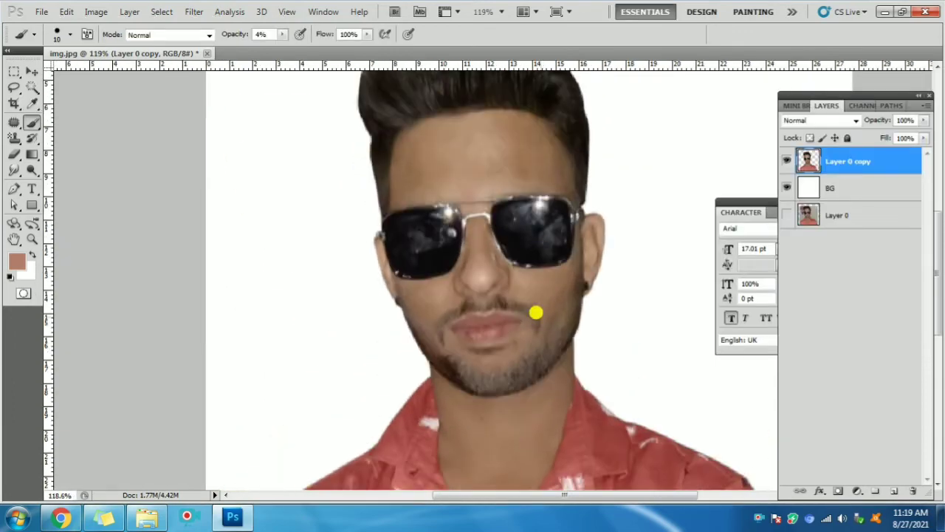
Reapply Hue/Saturation to the lips with hue -13 and saturation +10
scroll(501, 346, "up", 4)
scroll(509, 329, "down", 3)
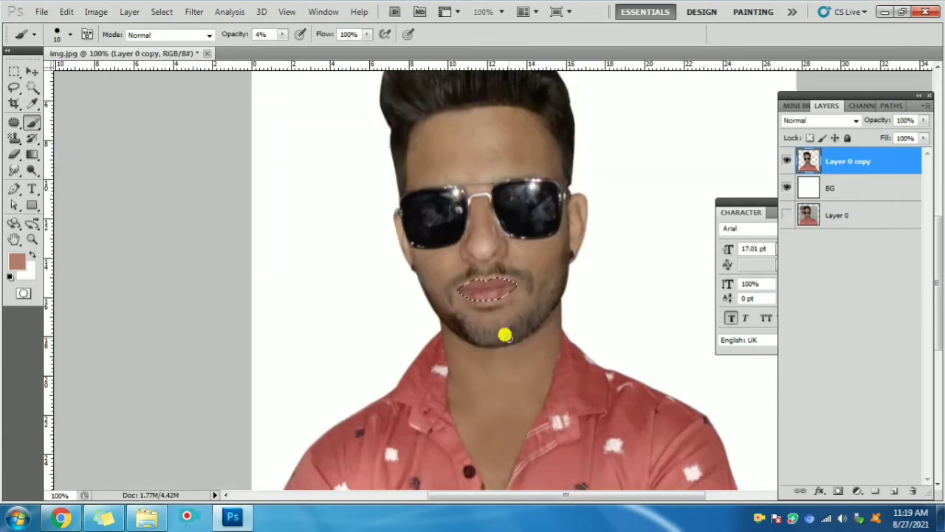
left_click(96, 11)
left_click(281, 140)
left_click_drag(802, 180, 797, 181)
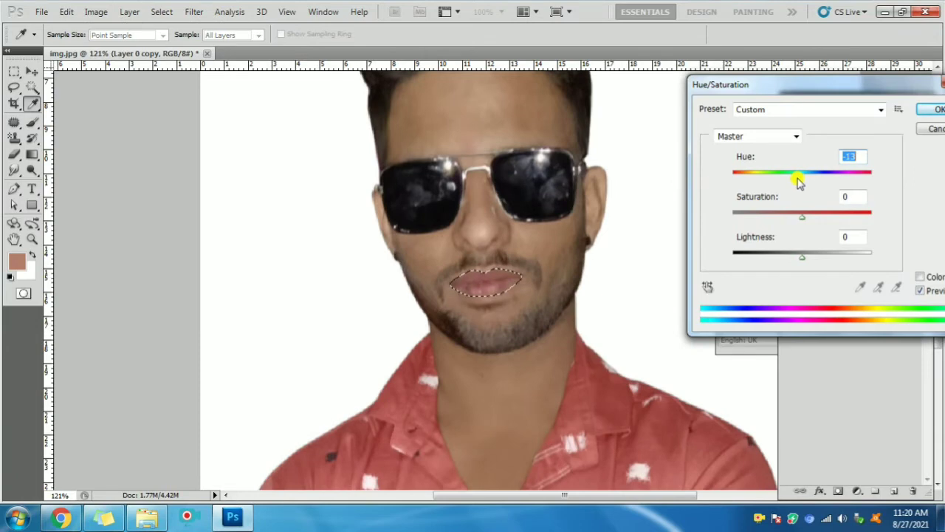
left_click(848, 197)
key("shift+Up")
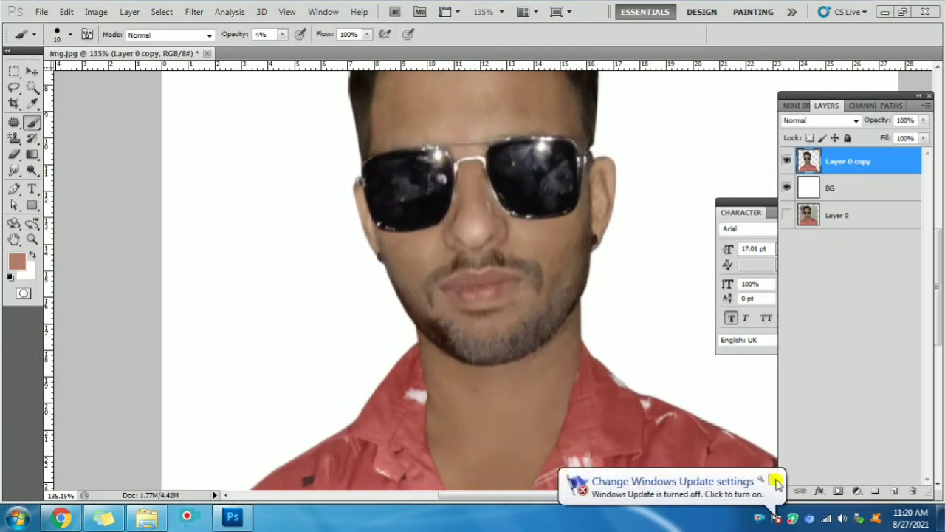
left_click(775, 482)
Start a Pen path along the hairline, curving around the head past the glasses
key("p")
scroll(327, 345, "up", 5)
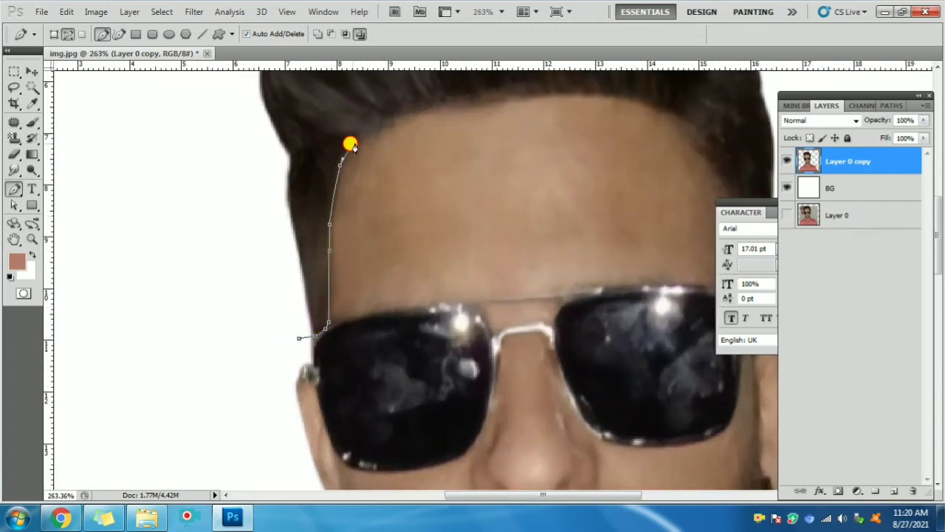
scroll(350, 144, "up", 3)
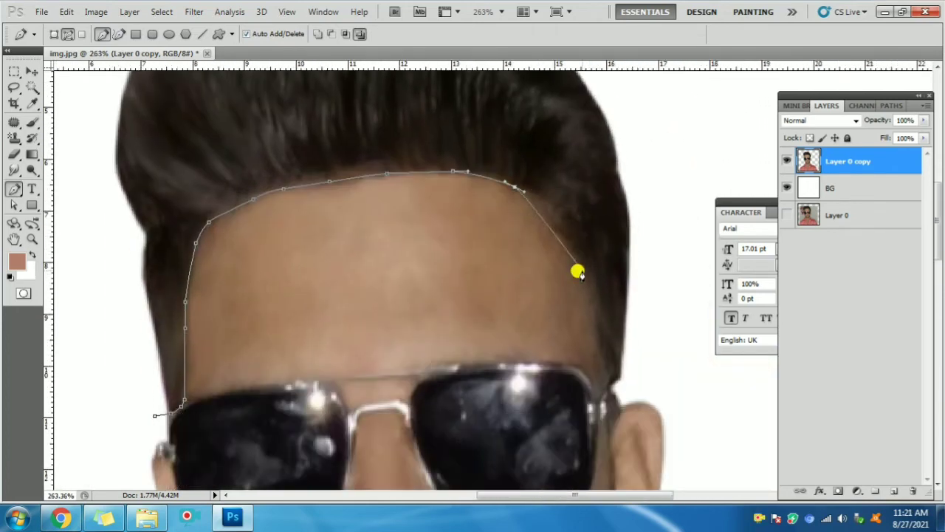
scroll(573, 268, "down", 3)
left_click(546, 209)
left_click(593, 368)
scroll(593, 347, "down", 3)
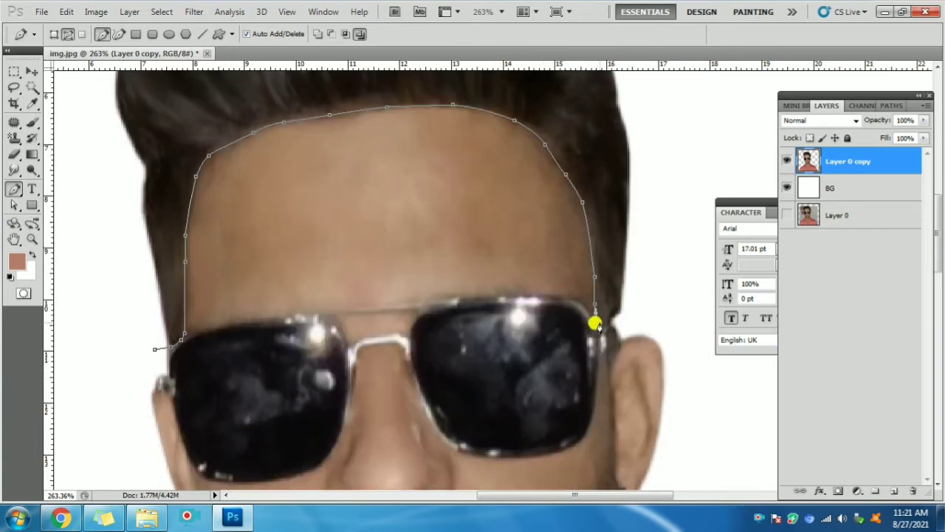
scroll(604, 327, "down", 1)
scroll(605, 310, "down", 1)
scroll(605, 276, "down", 1)
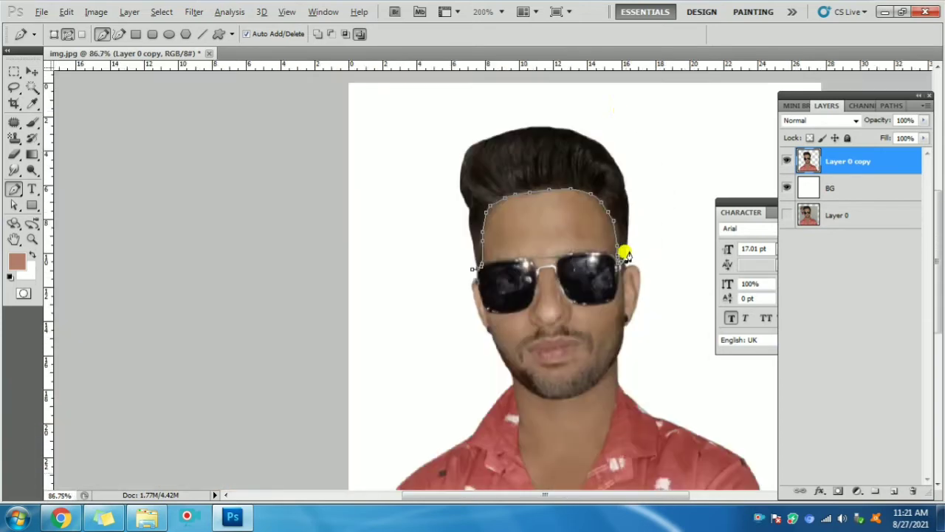
left_click_drag(433, 192, 463, 270)
scroll(463, 270, "up", 1)
scroll(375, 220, "up", 2)
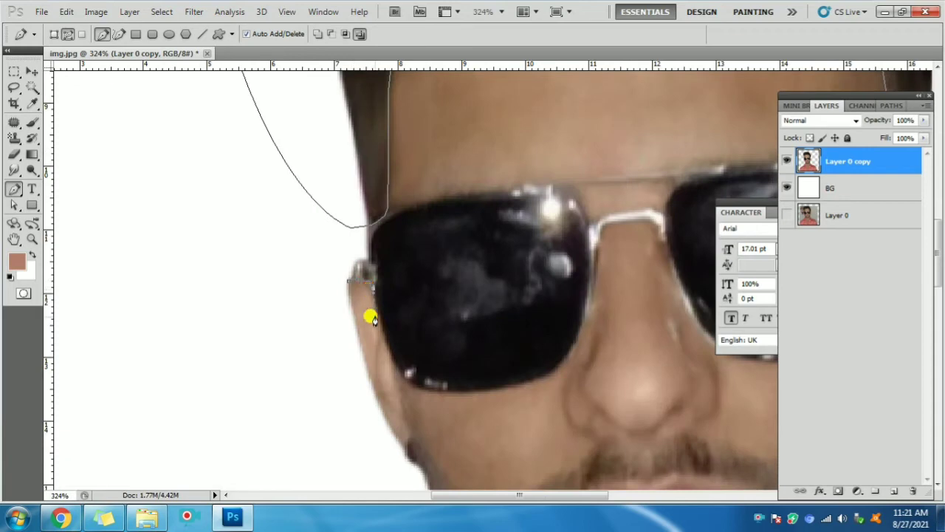
left_click(548, 375)
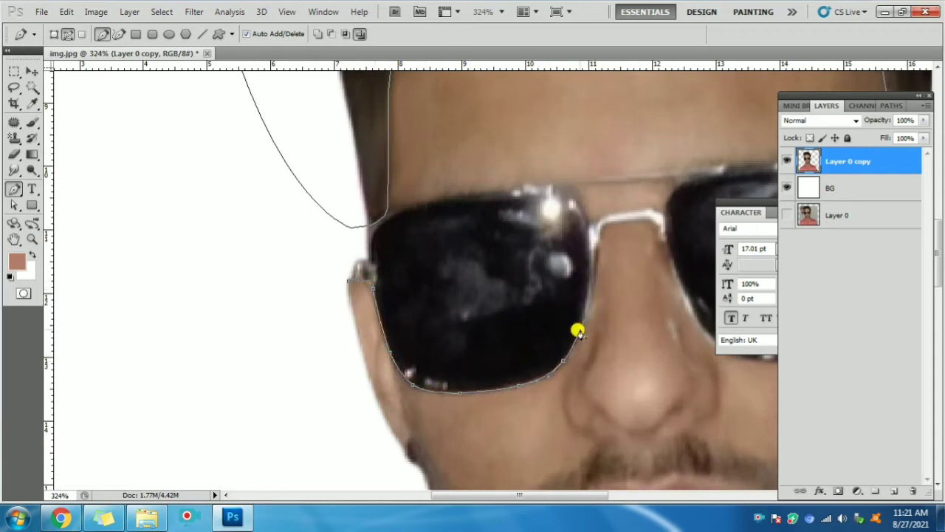
Extend the path down the left side of the neck to the bottom of the V-neck
left_click_drag(567, 364, 509, 430)
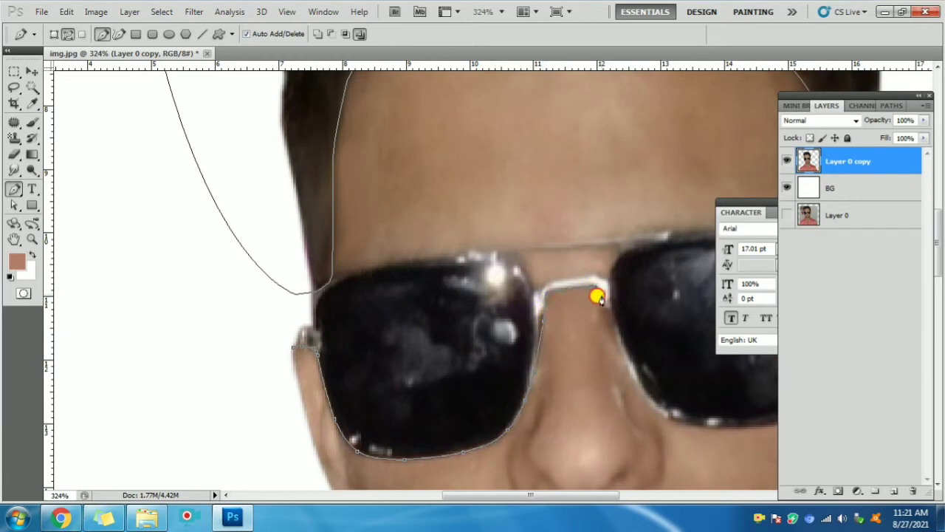
left_click_drag(597, 297, 532, 226)
left_click_drag(588, 334, 522, 346)
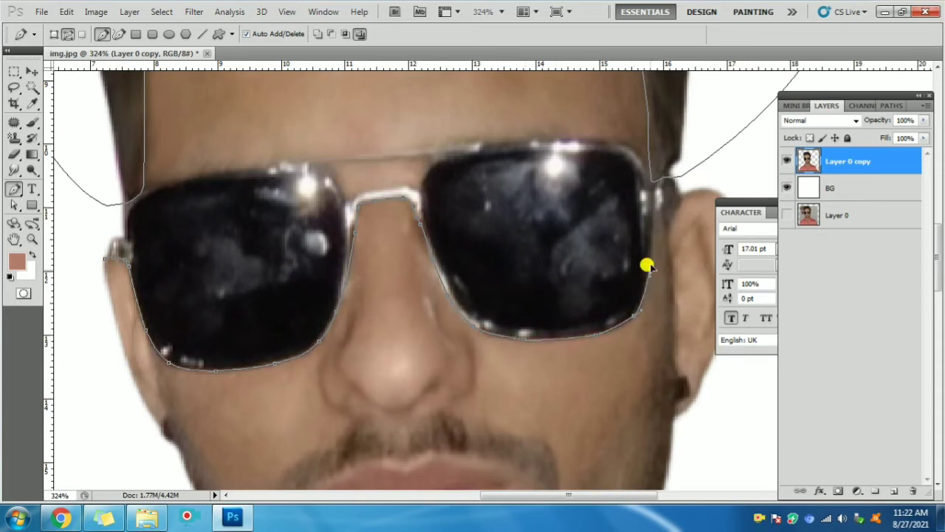
scroll(647, 265, "up", 2)
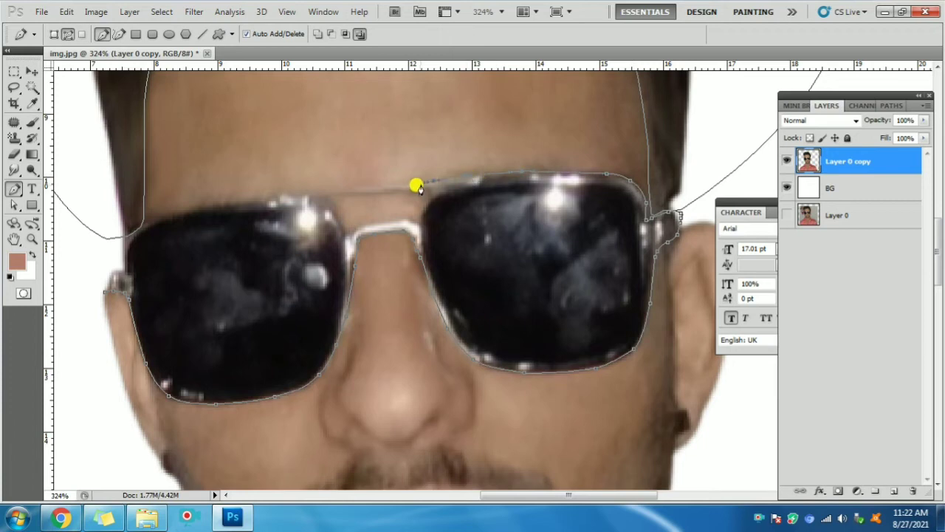
scroll(256, 205, "left", 2)
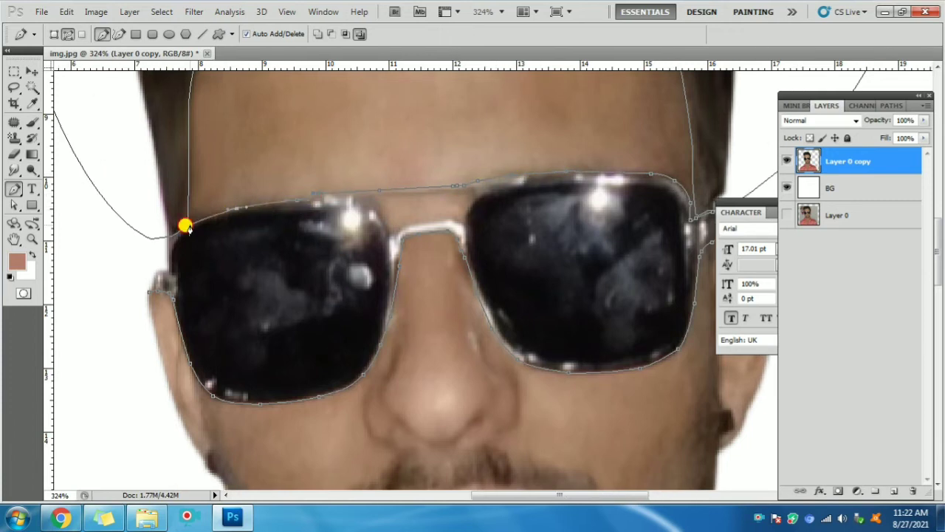
scroll(392, 242, "down", 2)
scroll(317, 190, "up", 2)
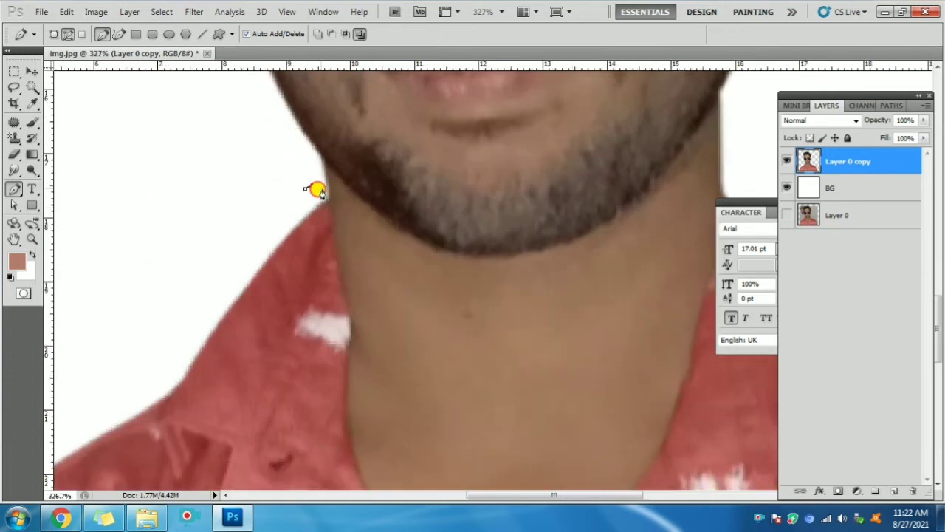
scroll(325, 221, "down", 1)
left_click(346, 259)
left_click(351, 292)
scroll(355, 306, "down", 2)
scroll(365, 322, "down", 2)
left_click(362, 285)
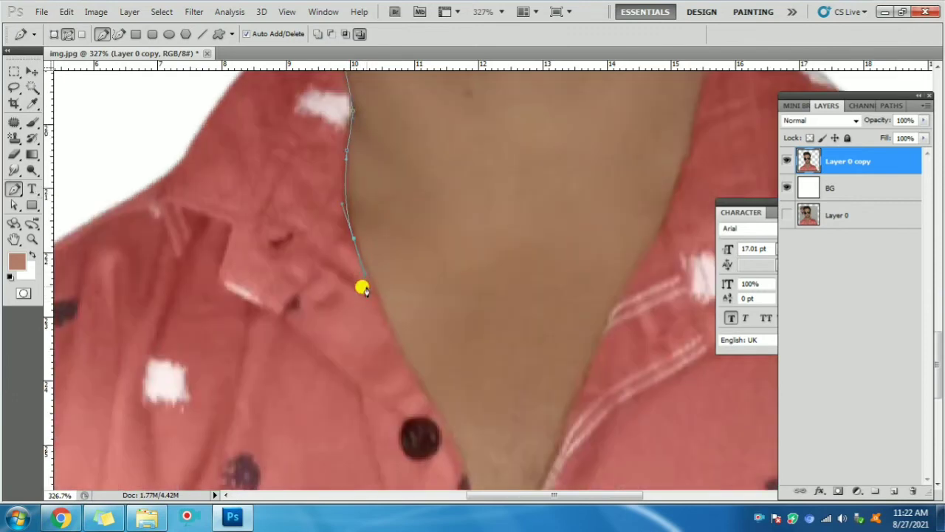
scroll(416, 321, "down", 1)
scroll(436, 340, "down", 1)
left_click(465, 362)
scroll(470, 369, "down", 2)
left_click(495, 378)
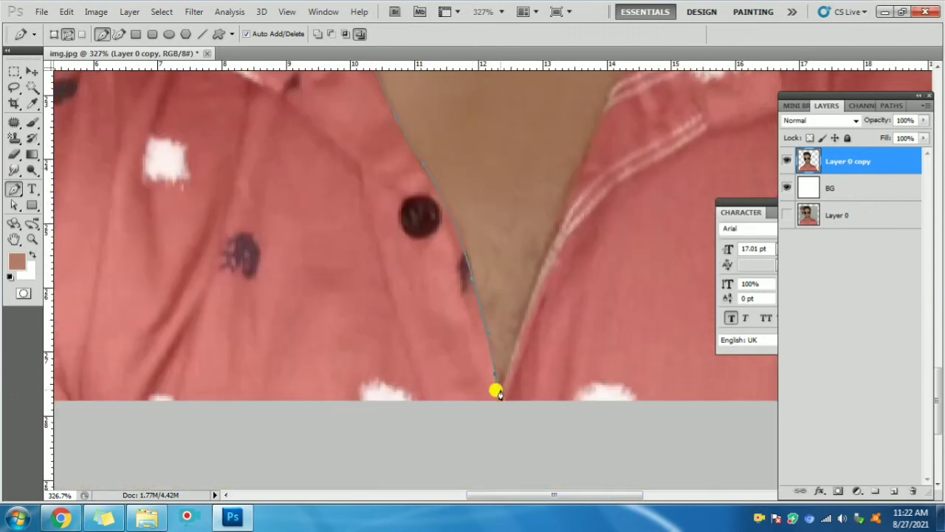
Continue the path up the right neckline to below the chin
scroll(517, 303, "up", 1)
scroll(480, 313, "up", 1)
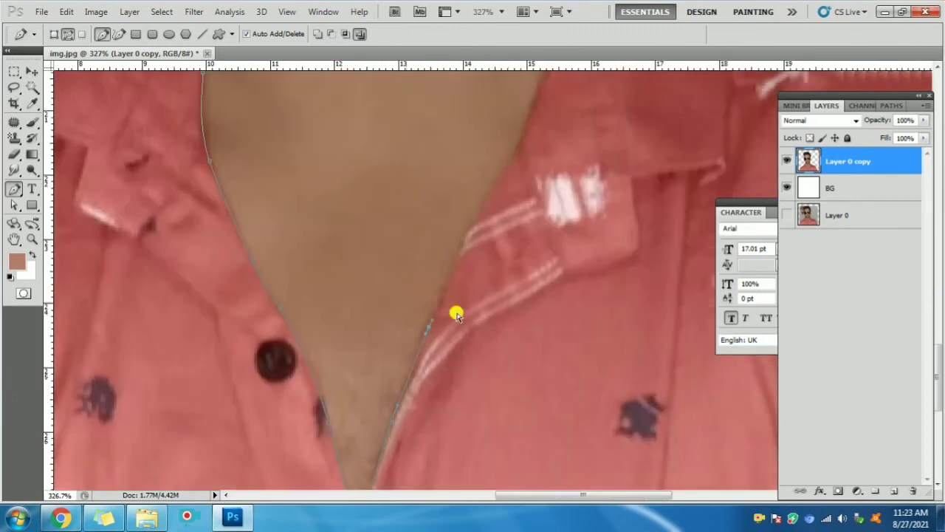
scroll(453, 312, "up", 1)
left_click(448, 356)
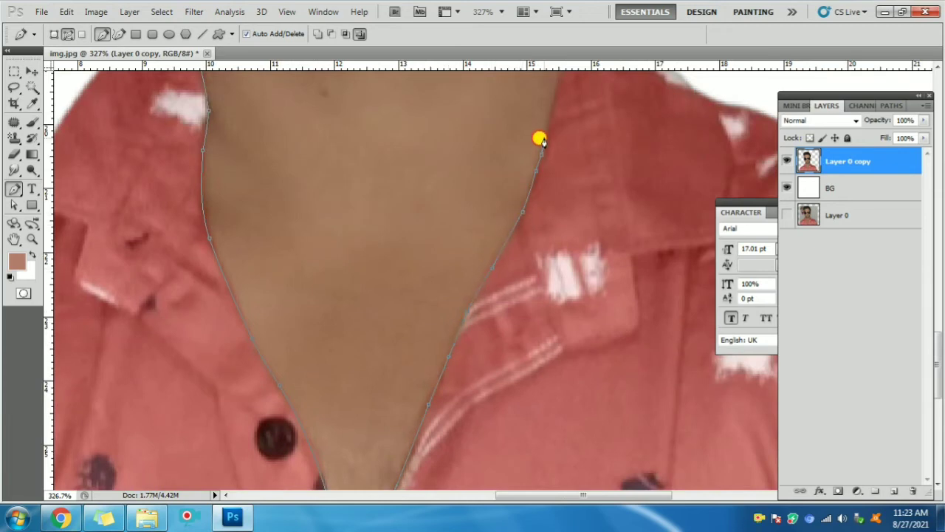
scroll(539, 140, "up", 4)
left_click(552, 281)
scroll(565, 299, "up", 1)
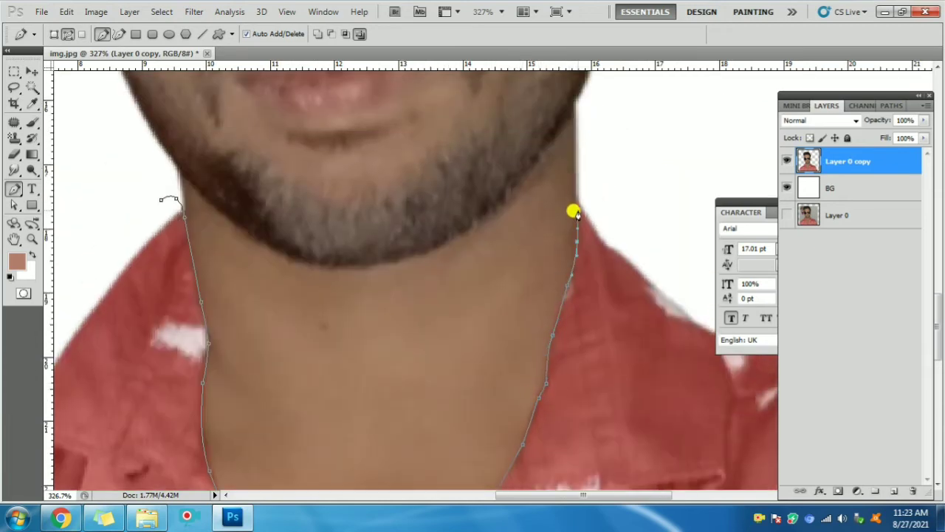
scroll(577, 215, "down", 3)
scroll(591, 422, "down", 2)
scroll(453, 312, "up", 4)
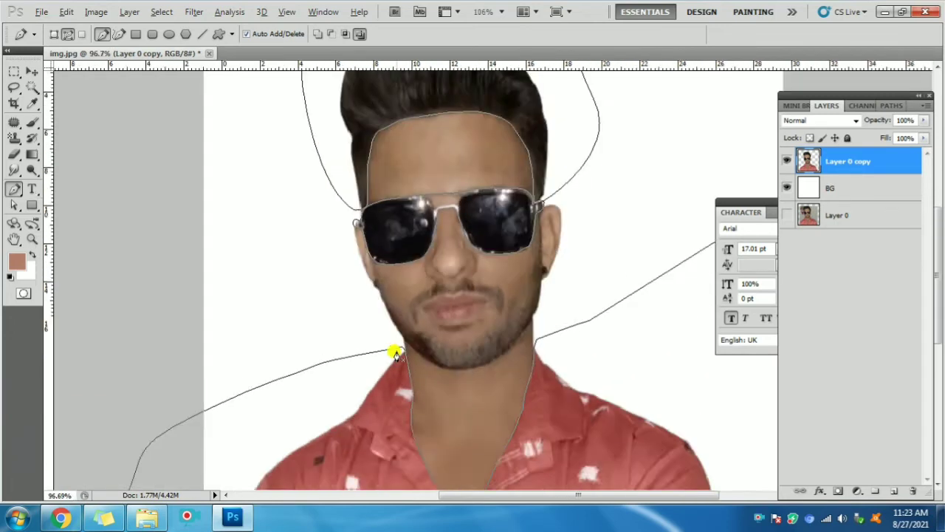
scroll(395, 353, "down", 2)
Turn the traced path into a selection, invert it and feather its edge
left_click(14, 71)
key("ctrl+Return")
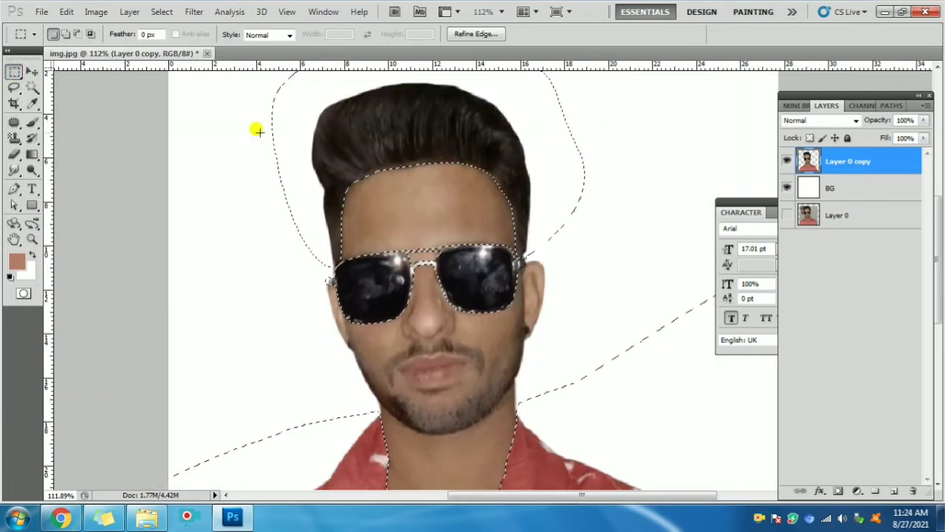
right_click(257, 131)
left_click(331, 155)
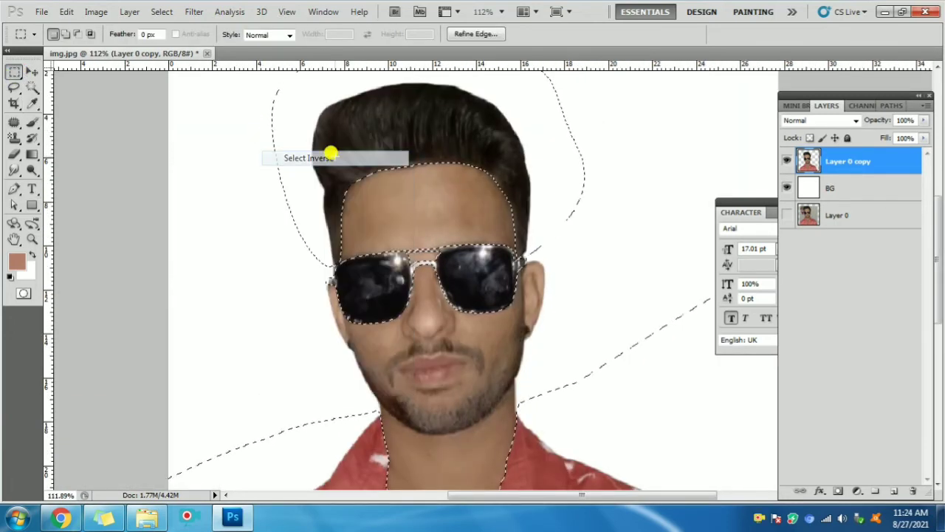
scroll(591, 232, "down", 2)
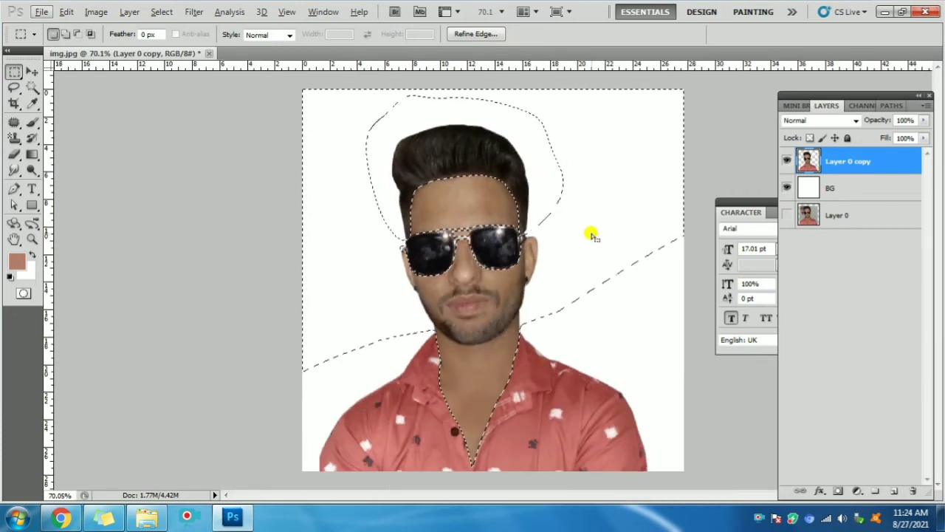
right_click(514, 207)
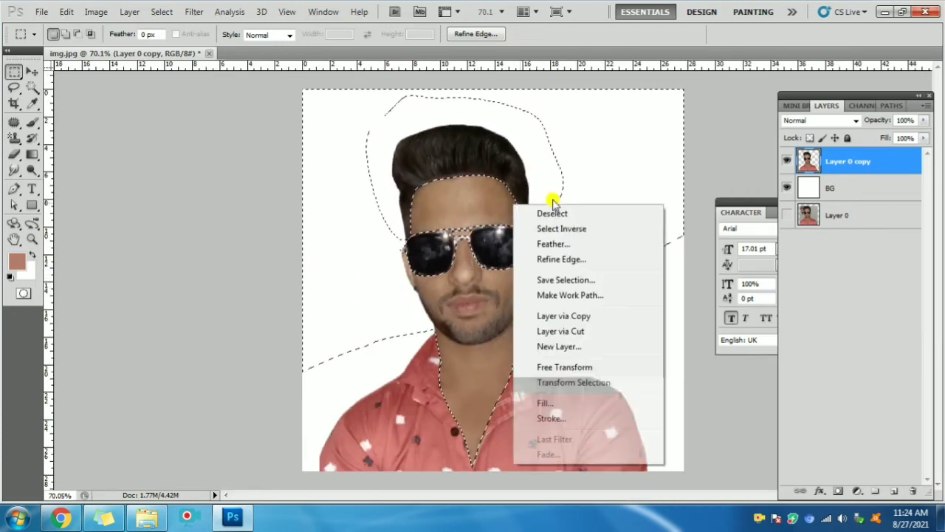
left_click(579, 242)
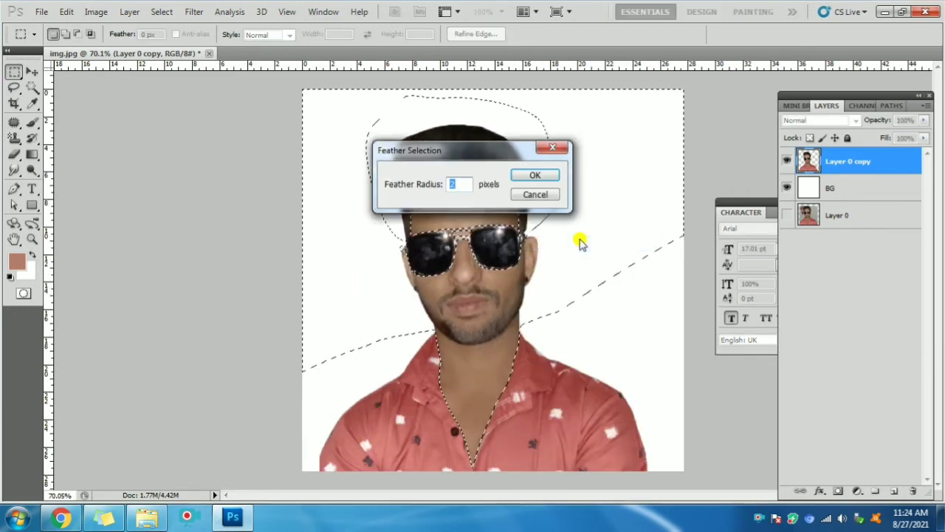
key("Return")
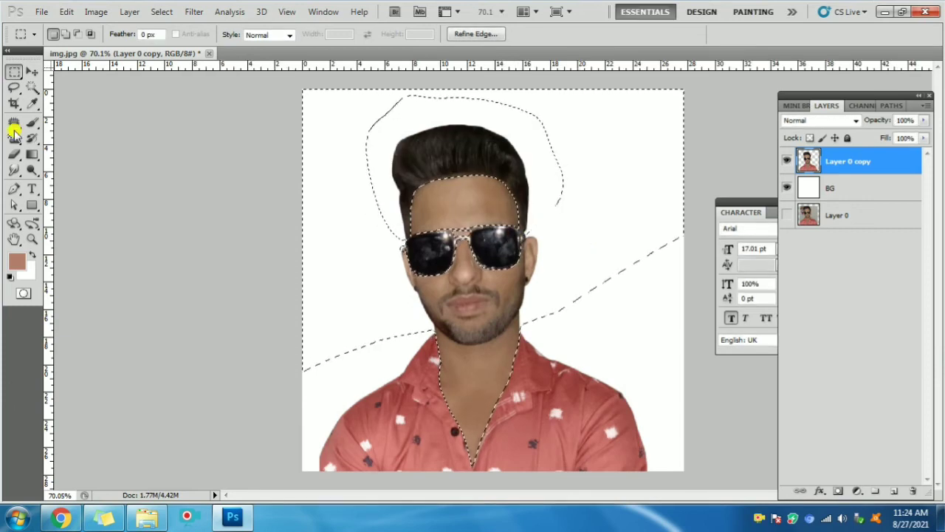
Raise the brightness of the selected area, then invert the selection again
left_click(94, 17)
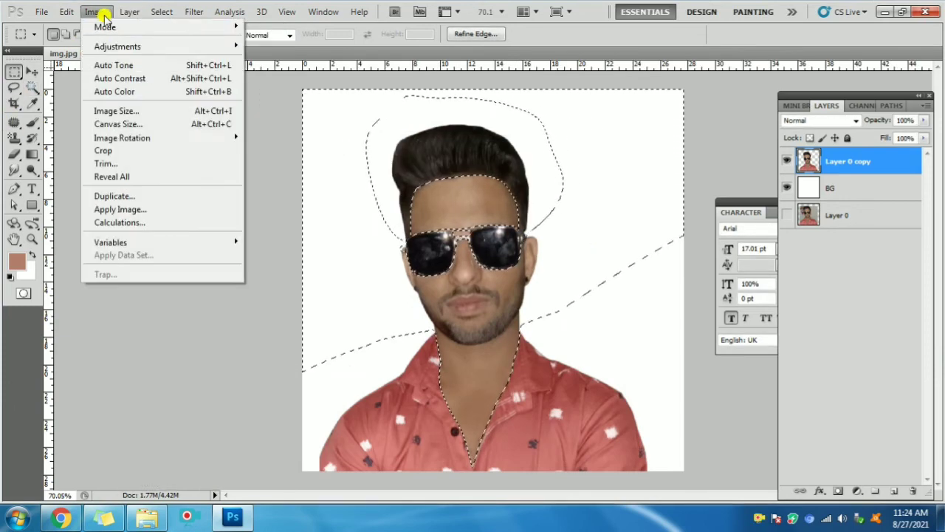
left_click(273, 46)
left_click_drag(731, 198, 747, 194)
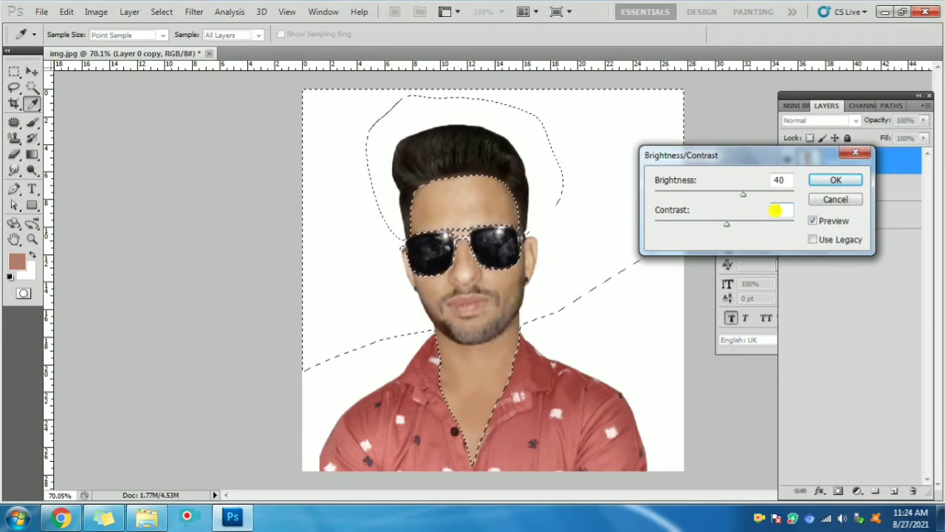
left_click(834, 179)
key("m")
right_click(566, 228)
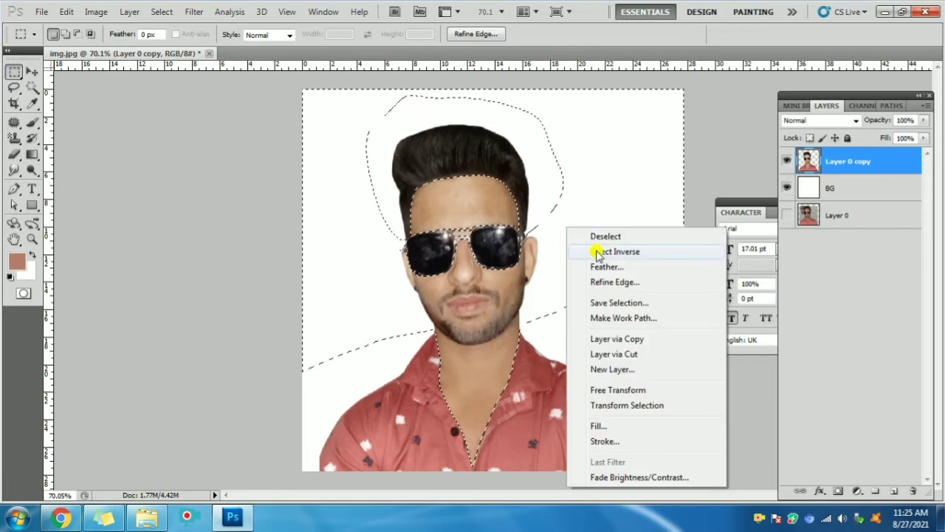
left_click(626, 214)
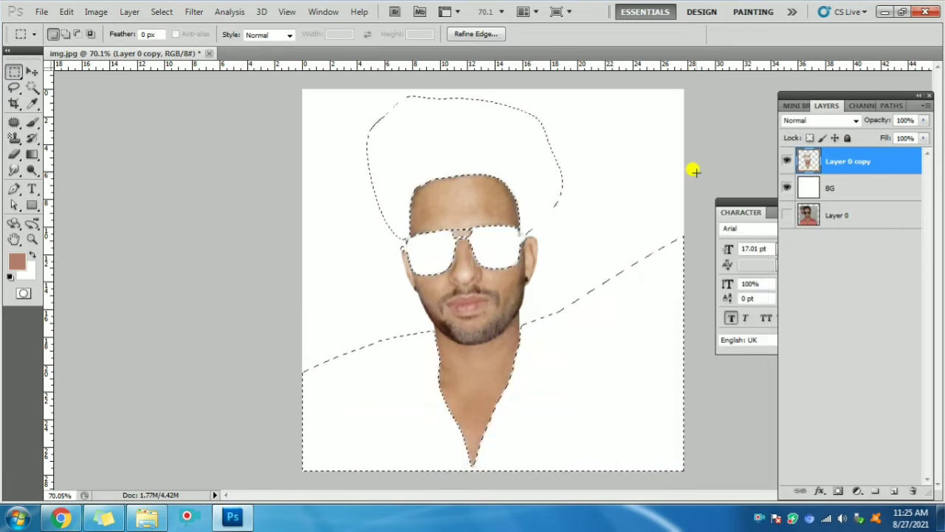
Apply Brightness/Contrast with brightness 10 and a stronger contrast value
left_click(107, 15)
left_click(270, 42)
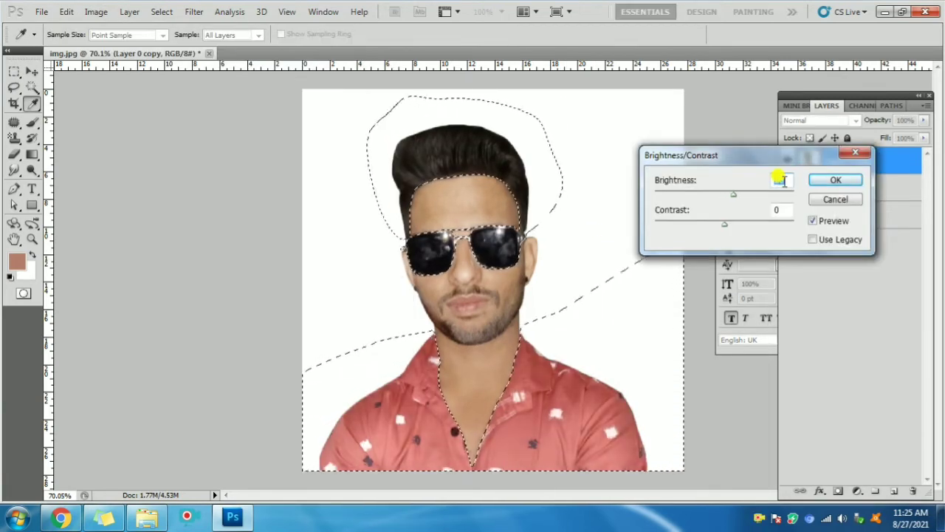
type("10")
left_click(779, 209)
type("50")
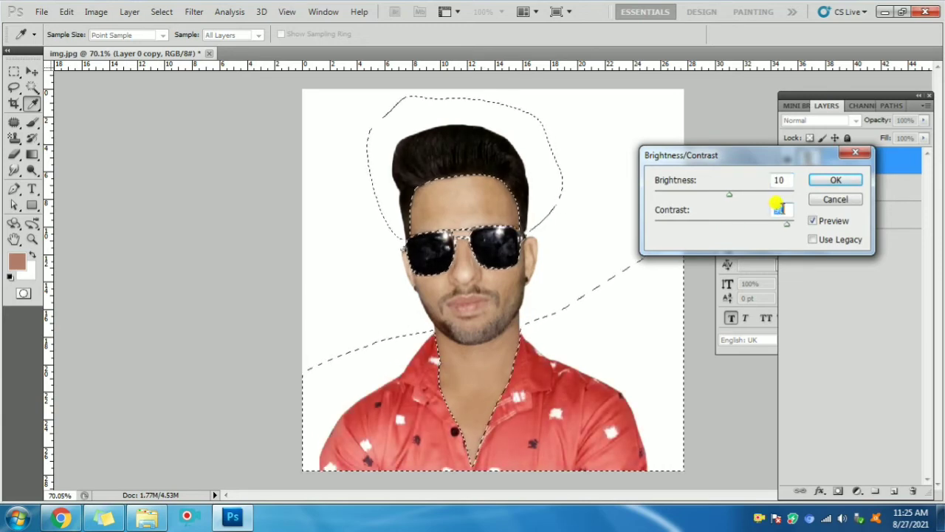
type("20")
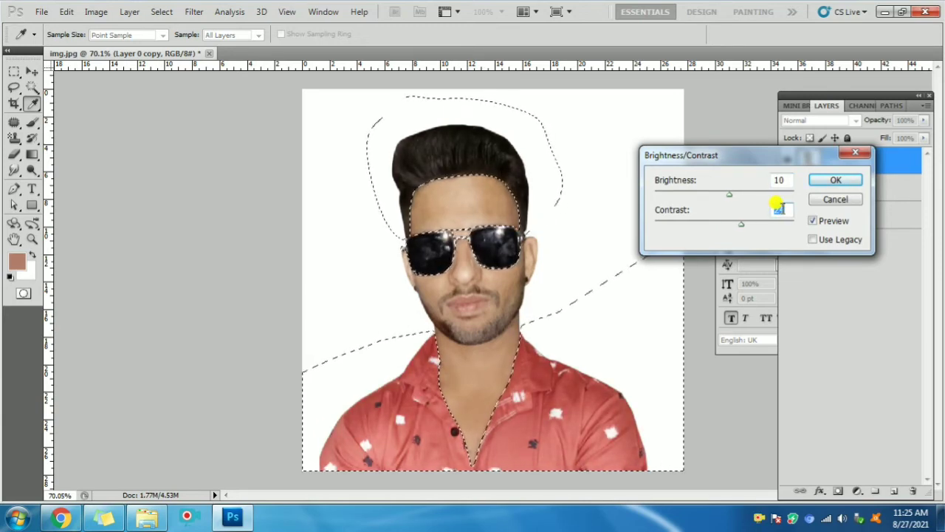
left_click(836, 180)
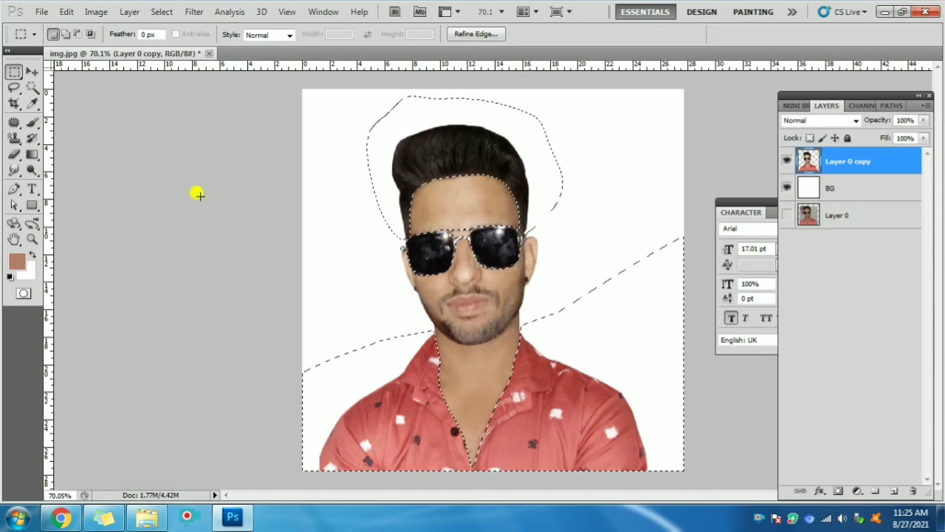
Deselect, zoom to 100% and pan the view to centre the portrait
key("ctrl+d")
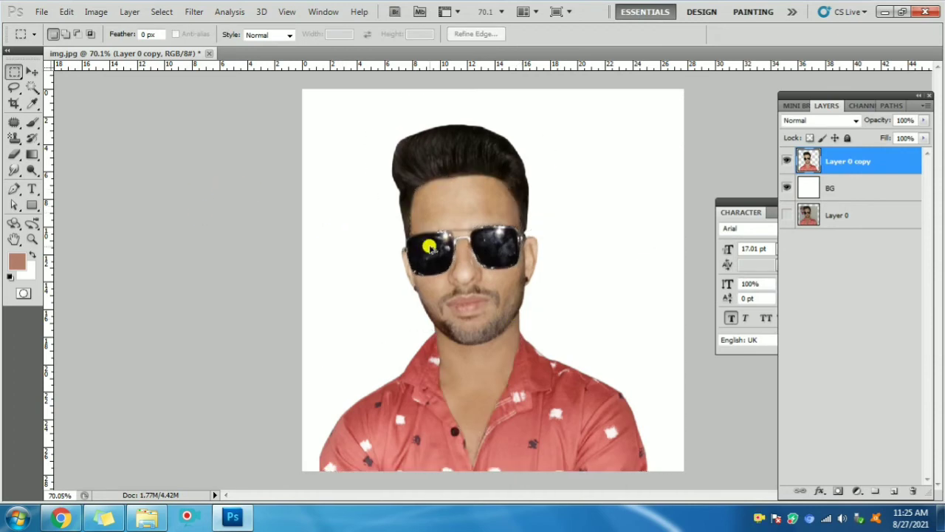
key("ctrl+plus")
scroll(496, 238, "up", 1)
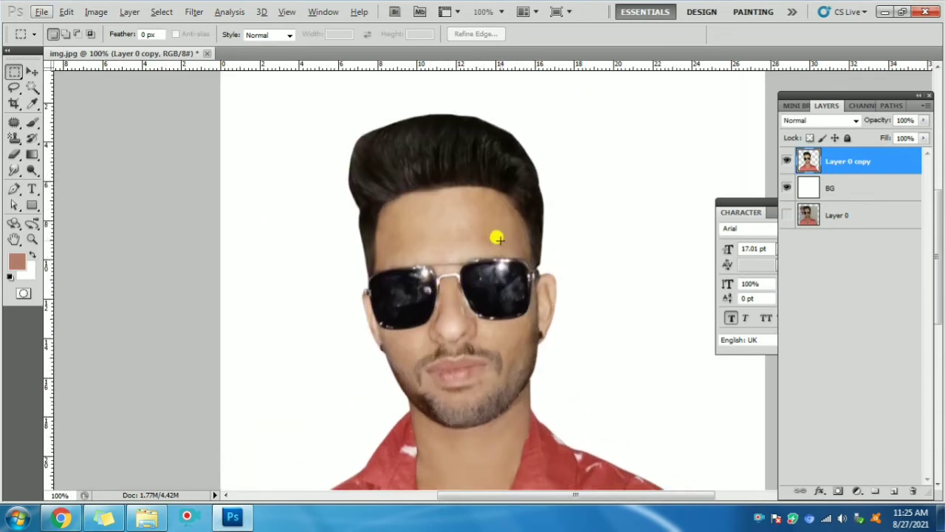
scroll(492, 236, "down", 2)
scroll(489, 228, "down", 2)
scroll(493, 305, "down", 2)
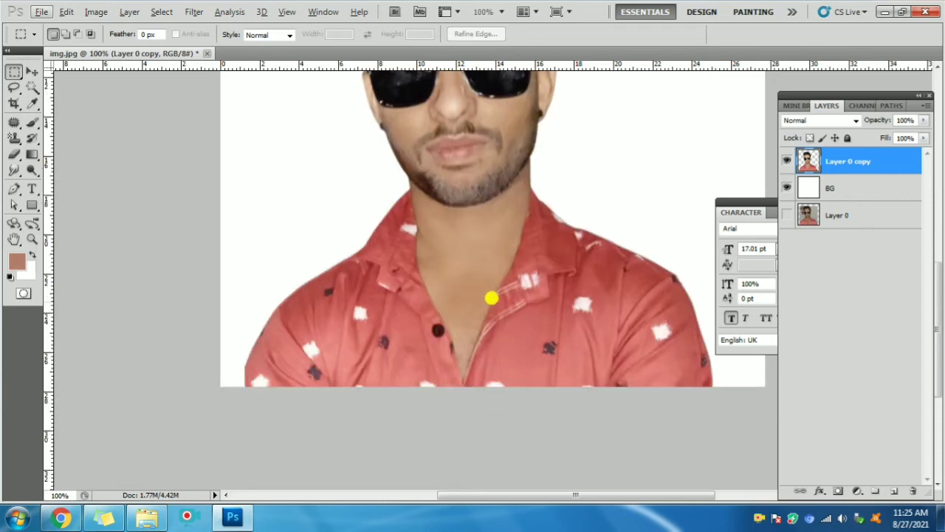
scroll(491, 316, "up", 2)
scroll(492, 312, "up", 1)
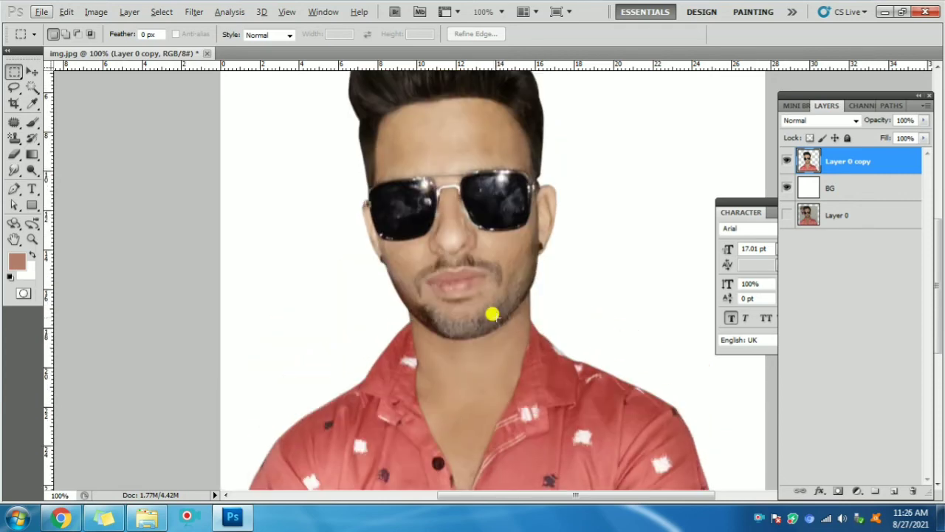
scroll(494, 280, "up", 2)
scroll(499, 221, "up", 2)
scroll(500, 196, "up", 1)
scroll(500, 196, "down", 3)
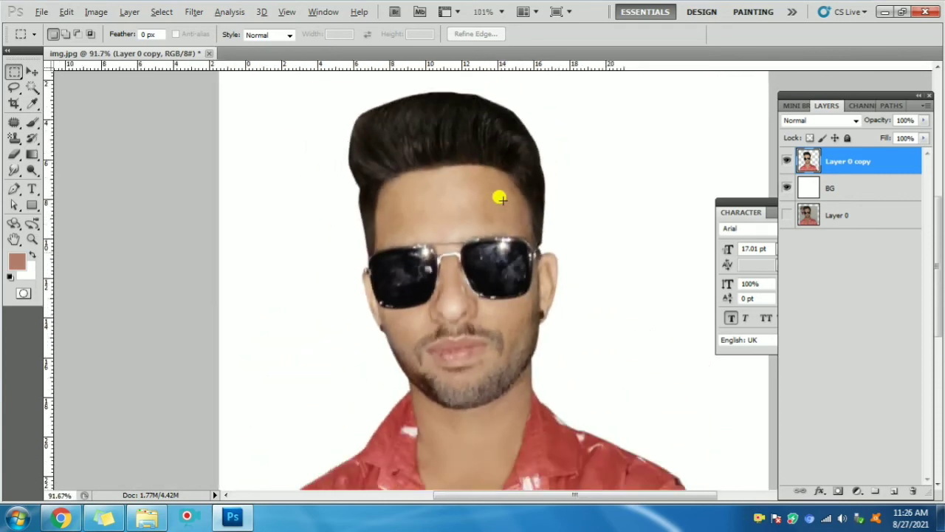
scroll(509, 198, "down", 1)
left_click_drag(513, 198, 512, 209)
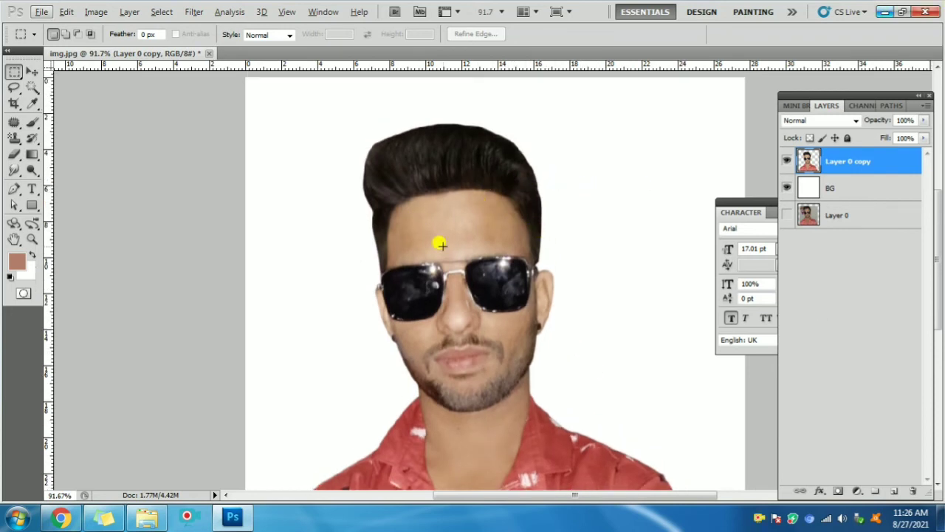
Quick-select the hair, trimming extra background from the selection
left_click(32, 87)
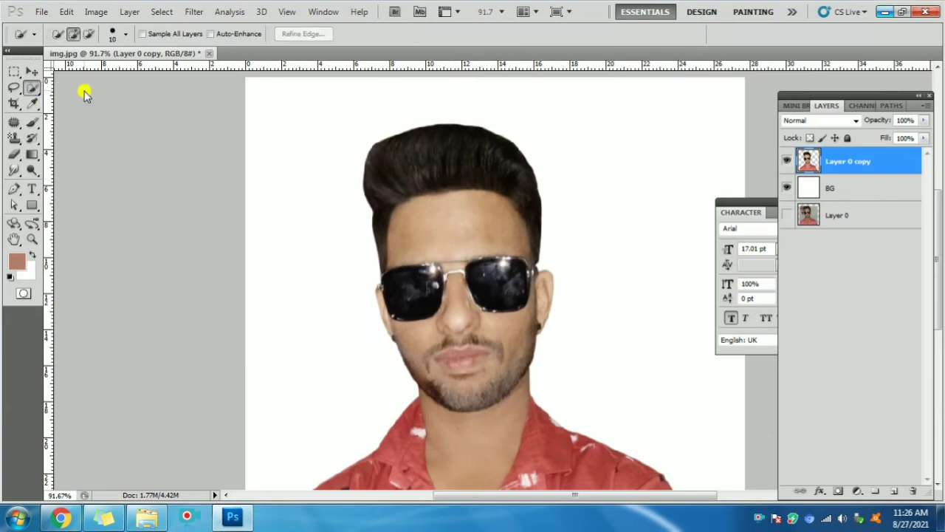
mouse_move(449, 302)
left_mouse_down()
mouse_move(527, 302)
mouse_move(600, 323)
mouse_move(613, 222)
mouse_move(392, 95)
left_mouse_up()
scroll(332, 229, "down", 3)
mouse_move(331, 228)
left_mouse_down()
mouse_move(316, 393)
mouse_move(253, 163)
mouse_move(633, 457)
mouse_move(492, 165)
left_mouse_up()
Recolour the hair with Hue/Saturation: Hue -10, Saturation +5, Lightness -2
left_click(96, 11)
left_click(285, 117)
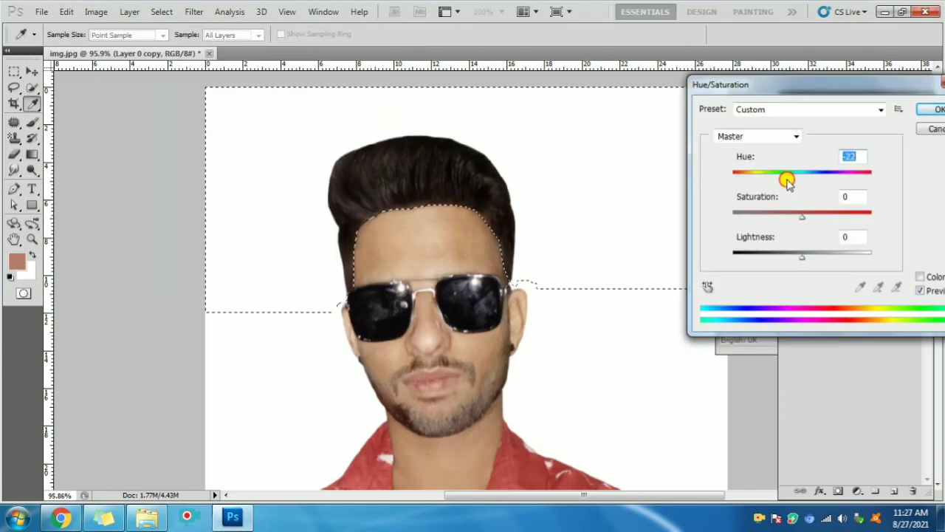
mouse_move(785, 177)
left_mouse_down()
mouse_move(813, 177)
mouse_move(730, 182)
mouse_move(813, 176)
left_mouse_up()
left_click_drag(802, 215, 832, 222)
mouse_move(812, 178)
left_mouse_down()
mouse_move(785, 185)
mouse_move(792, 178)
left_mouse_up()
left_click_drag(833, 215, 813, 218)
left_click_drag(802, 256, 802, 265)
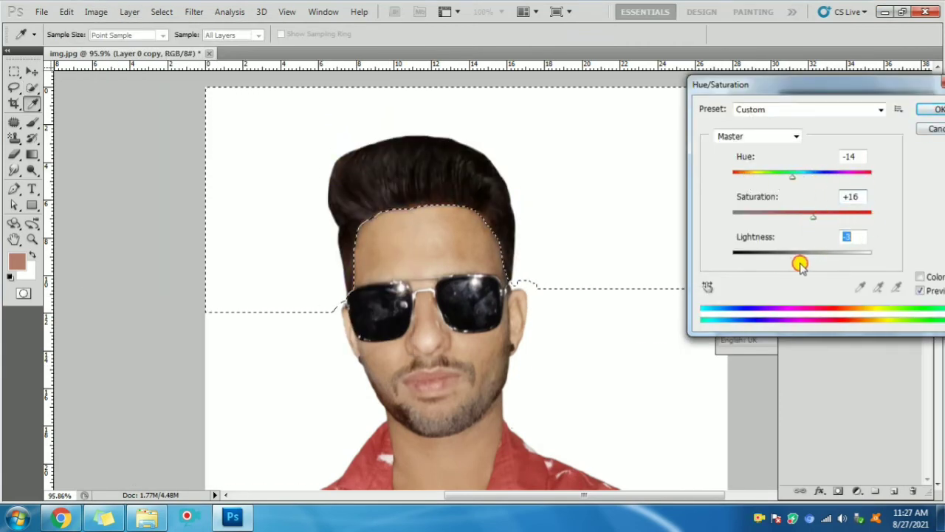
left_click_drag(813, 217, 851, 216)
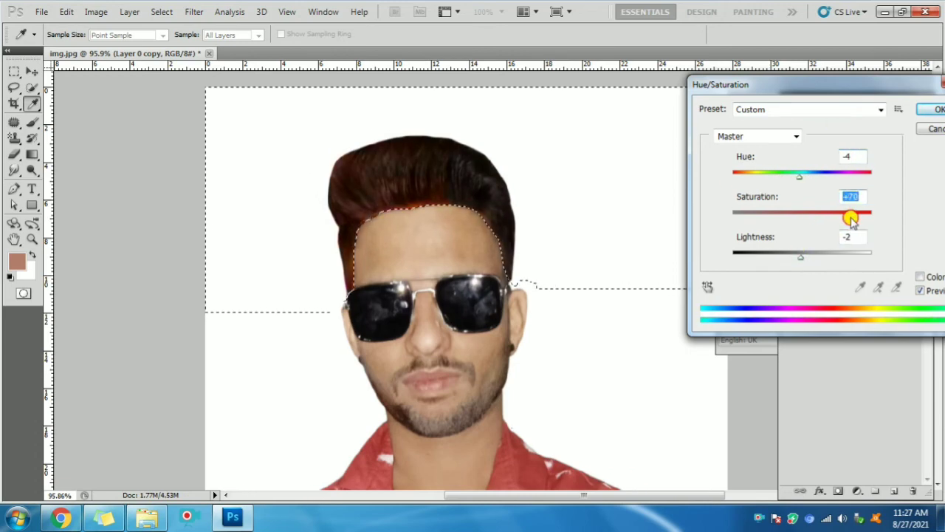
left_click(848, 156)
type("-23")
left_click(849, 196)
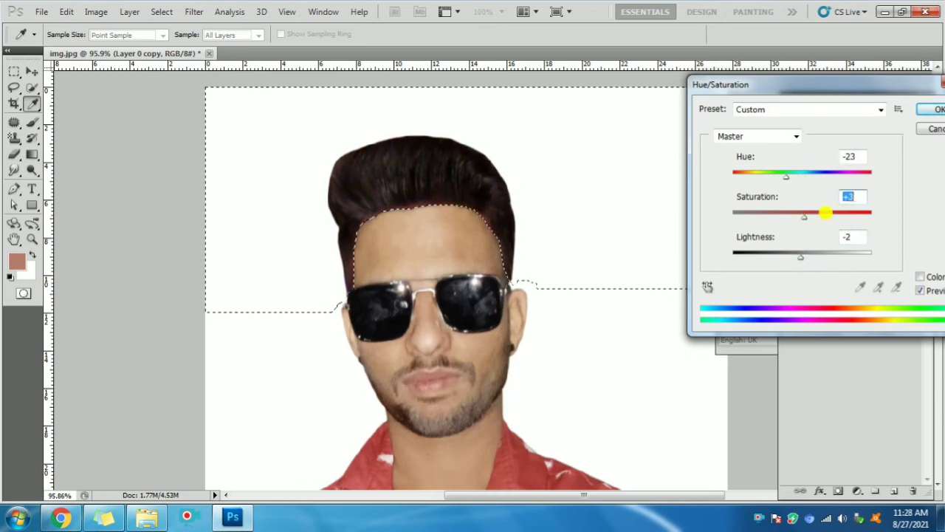
left_click_drag(827, 214, 805, 216)
left_click(849, 156)
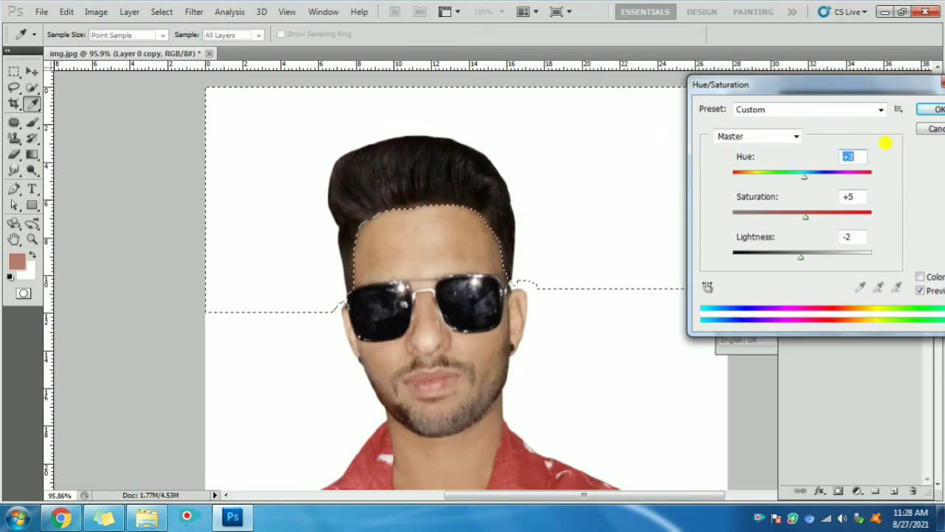
type("-10")
left_click(936, 108)
Dismiss the Brightness/Contrast dialog and pick the blur/sharpen brush tool
left_click(96, 12)
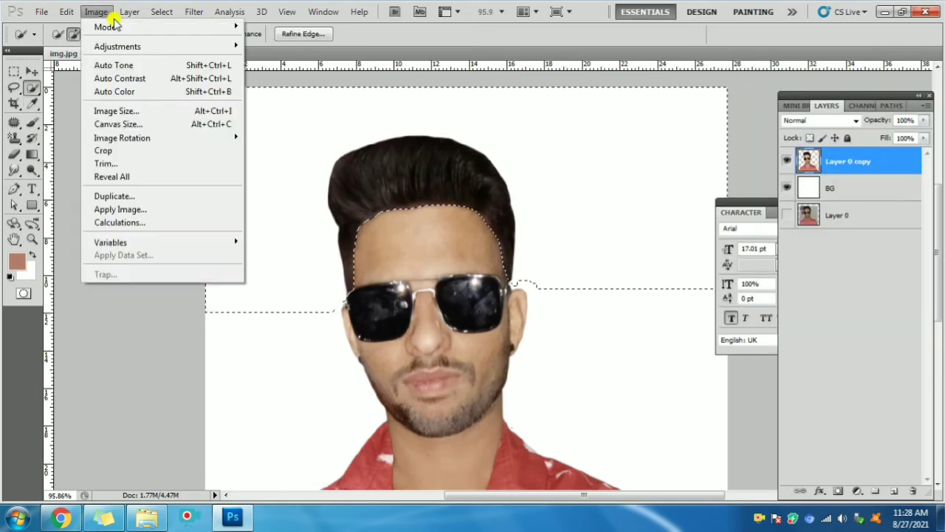
left_click(288, 45)
key("Tab")
key("Return")
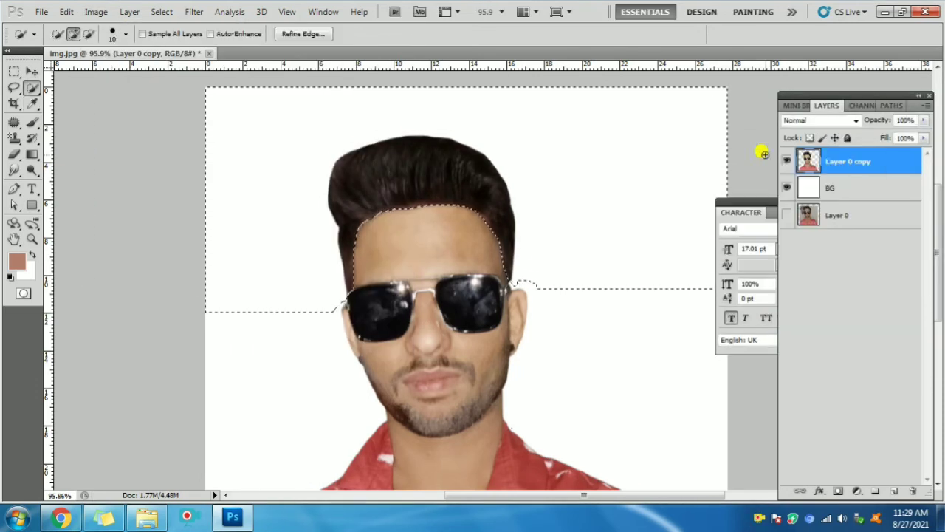
left_click_drag(14, 170, 63, 179)
Set the brush tool's strength to 30%
left_click(274, 36)
left_click_drag(274, 47, 257, 47)
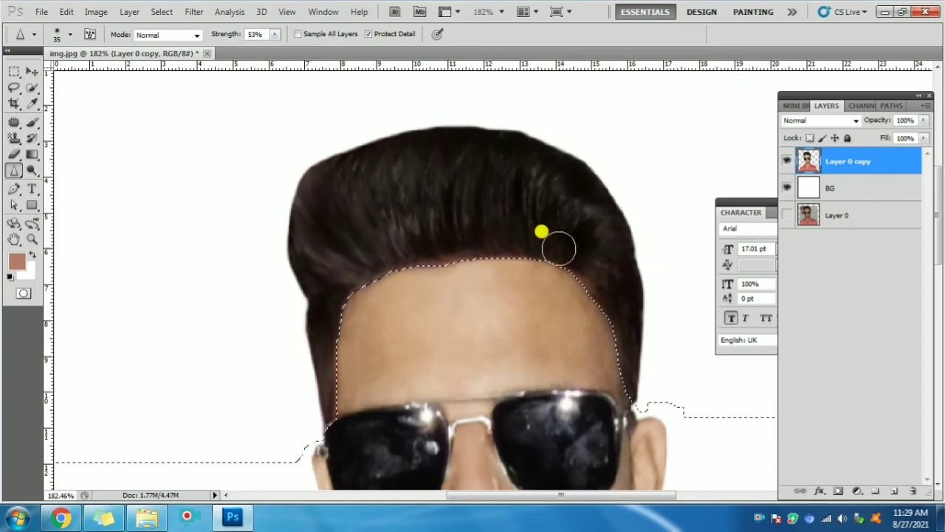
key("5")
key("3")
scroll(483, 122, "down", 2)
left_click(274, 34)
left_click_drag(276, 48, 258, 47)
scroll(401, 123, "up", 1)
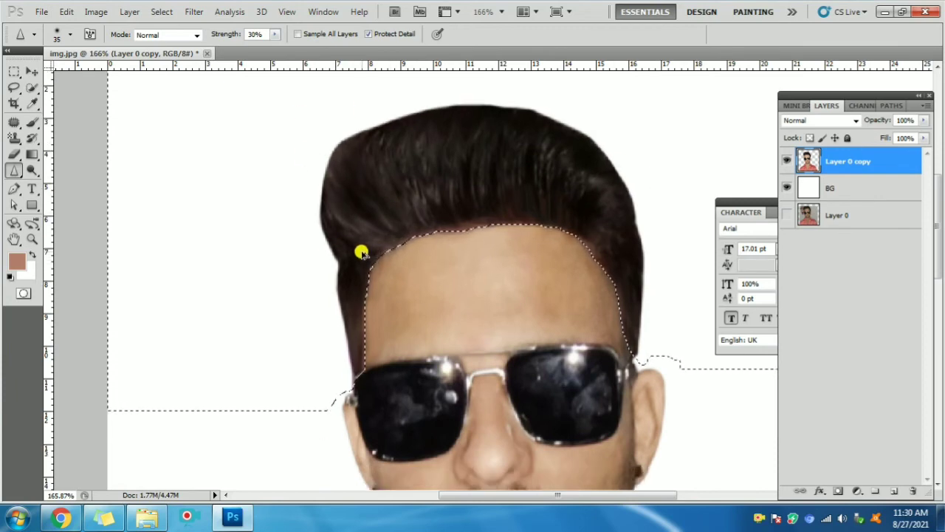
scroll(302, 257, "down", 1)
Deselect, switch to the Move tool, fit the photo on screen and zoom into the hairline
key("v")
key("ctrl+d")
key("ctrl+0")
scroll(433, 253, "up", 1)
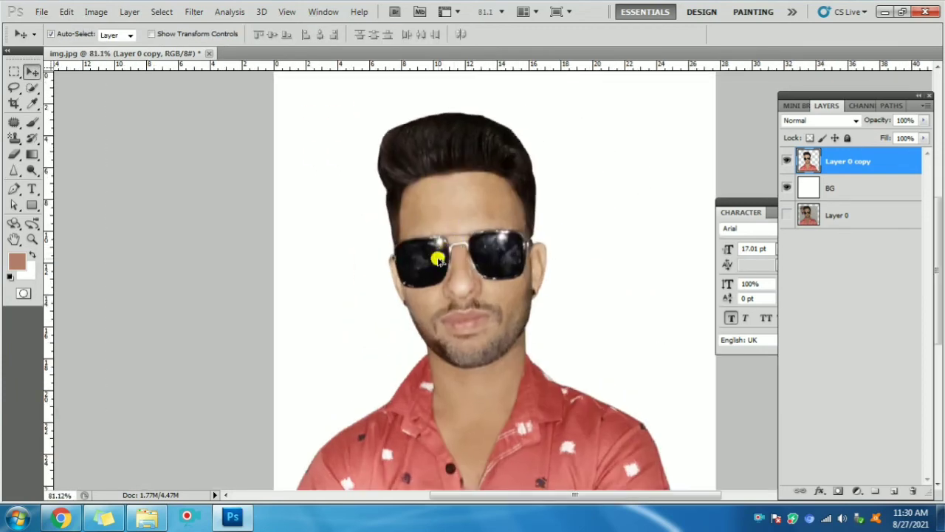
scroll(439, 262, "up", 2)
scroll(526, 280, "up", 1)
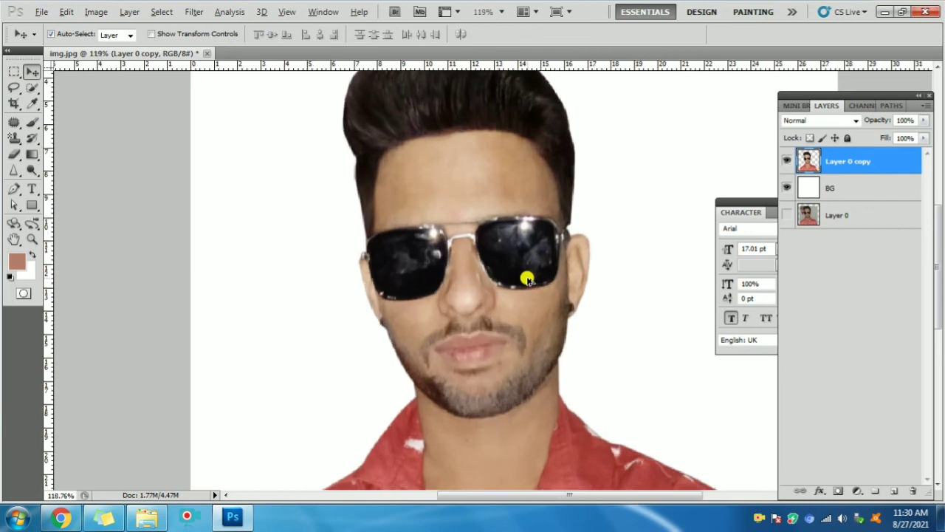
scroll(527, 279, "up", 1)
scroll(527, 279, "up", 1)
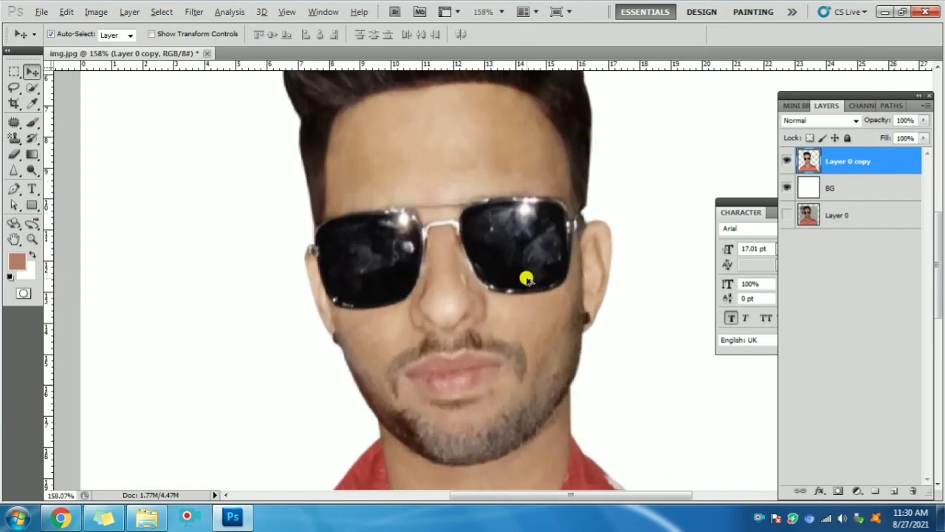
scroll(436, 271, "up", 1)
scroll(434, 267, "up", 1)
scroll(453, 226, "up", 1)
scroll(387, 255, "up", 1)
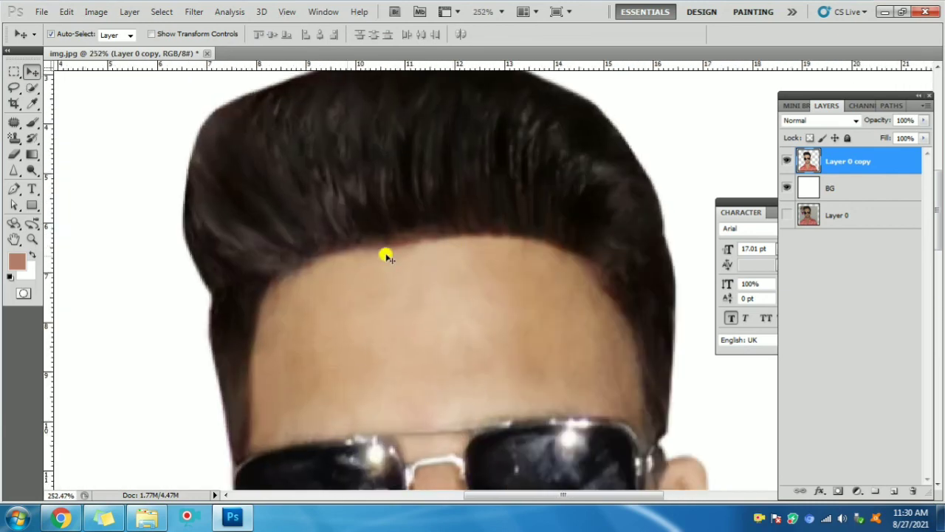
Choose the Blur Tool from the Sharpen flyout with 20% strength
left_click(14, 170)
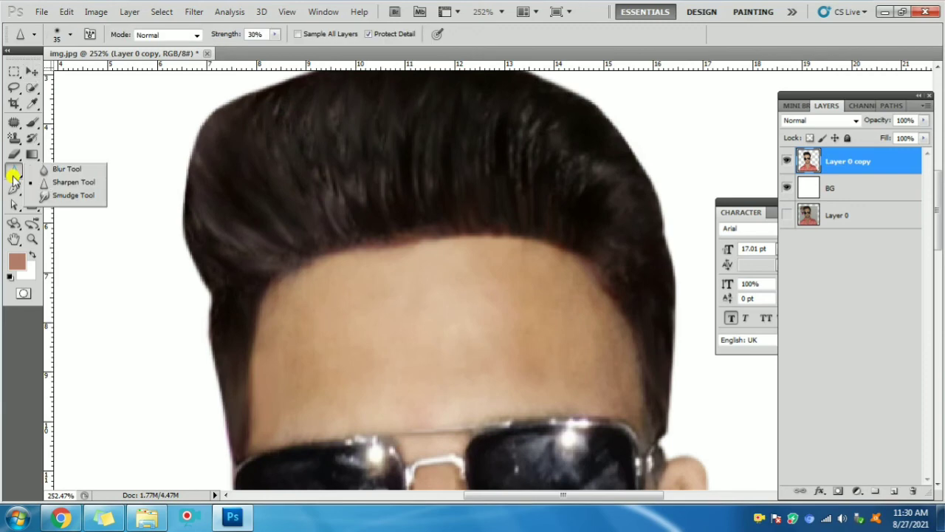
left_click(52, 171)
scroll(251, 184, "down", 1)
left_click_drag(275, 35, 285, 56)
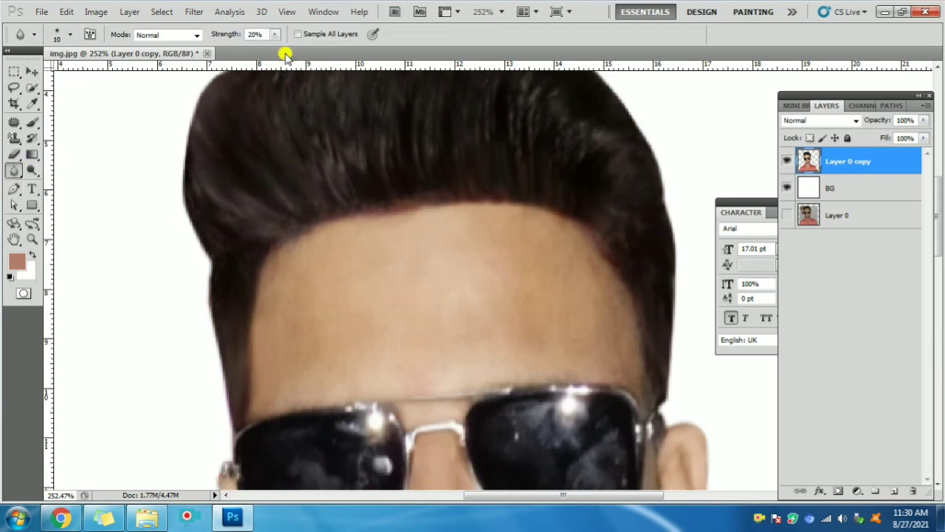
scroll(333, 180, "down", 1)
scroll(345, 184, "up", 2)
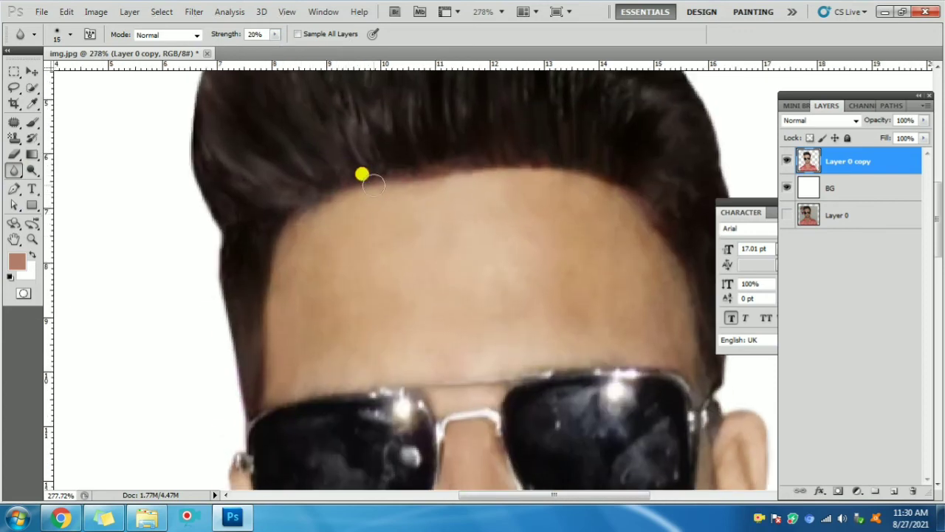
Blur the left, middle and right sections of the hairline
mouse_move(377, 171)
left_mouse_down()
mouse_move(421, 167)
mouse_move(299, 193)
mouse_move(264, 249)
mouse_move(258, 339)
left_mouse_up()
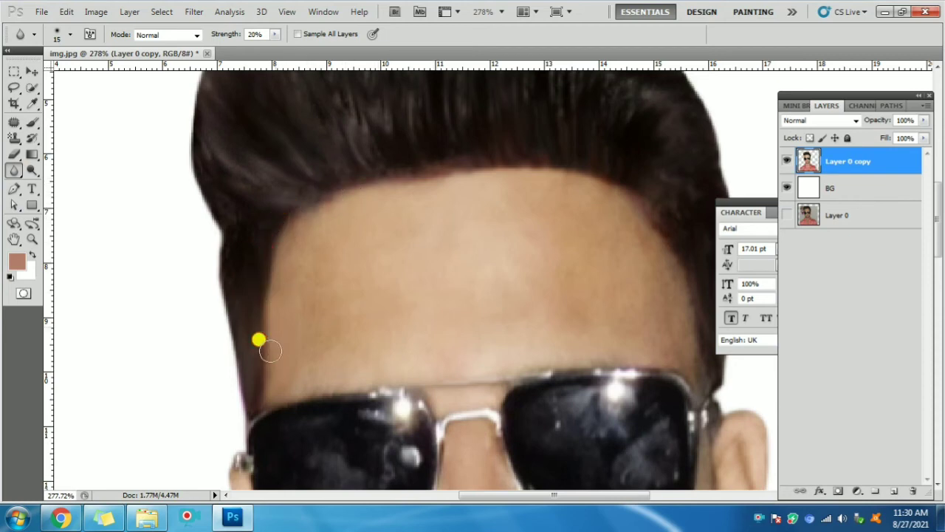
scroll(262, 351, "right", 2)
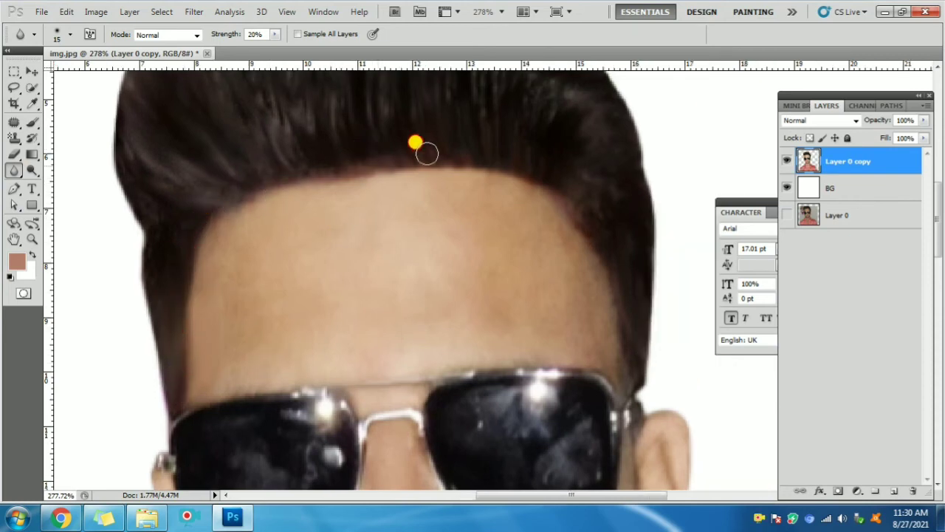
left_click_drag(362, 166, 362, 172)
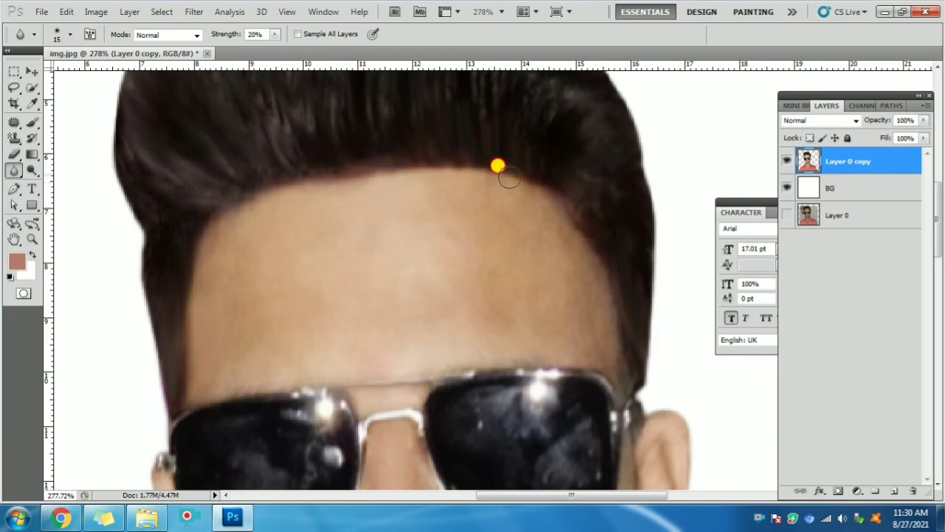
scroll(515, 203, "up", 1)
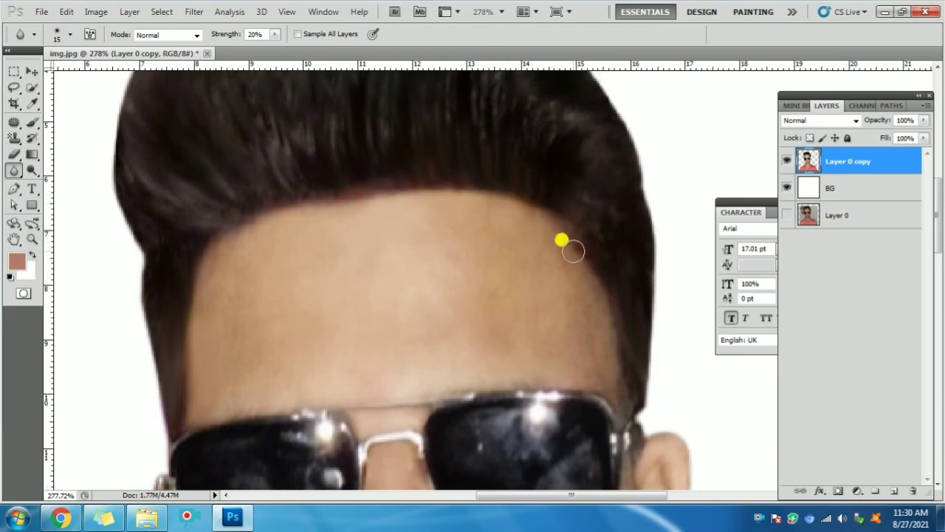
scroll(591, 284, "down", 2)
mouse_move(613, 356)
left_mouse_down()
mouse_move(595, 254)
mouse_move(553, 182)
mouse_move(452, 156)
left_mouse_up()
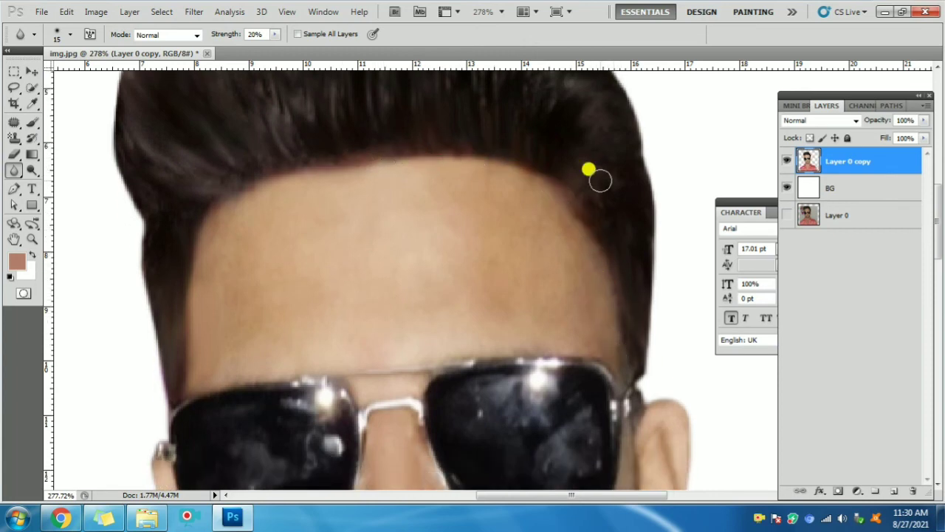
scroll(620, 287, "down", 2)
scroll(620, 291, "down", 2)
scroll(620, 295, "down", 2)
scroll(616, 298, "down", 1)
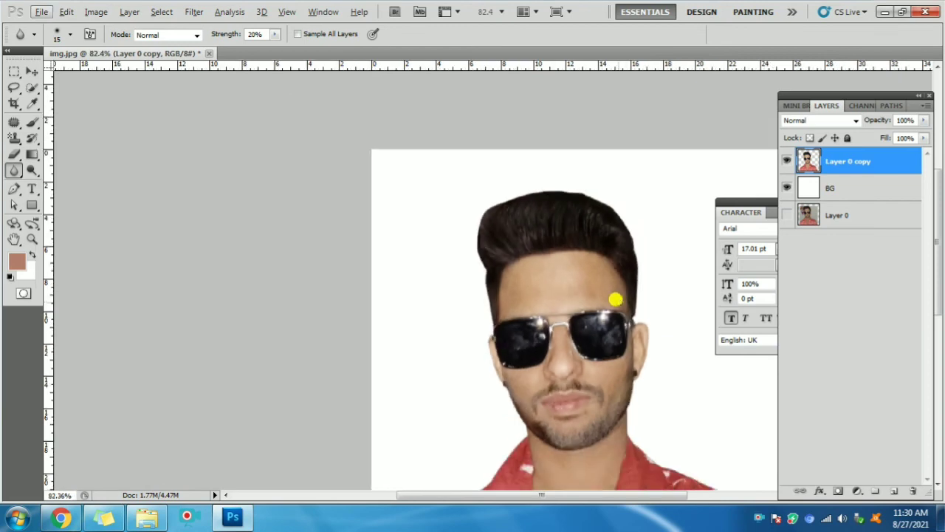
scroll(615, 298, "down", 2)
scroll(616, 301, "down", 3)
scroll(572, 307, "down", 1)
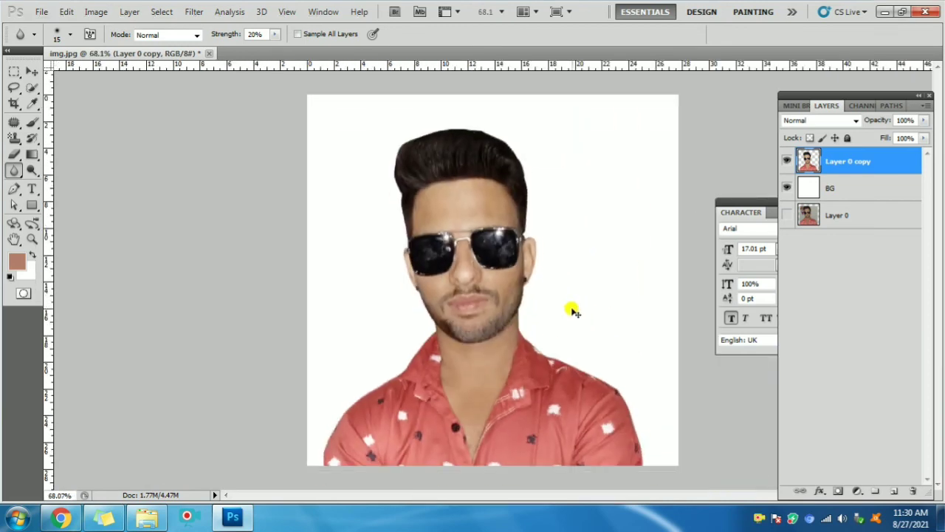
scroll(474, 276, "up", 1)
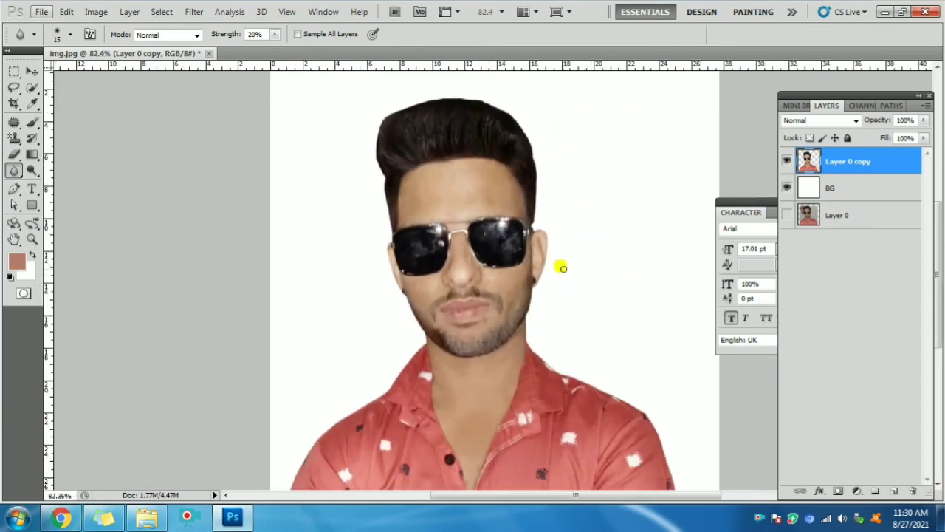
scroll(561, 267, "down", 1)
Move the white BG layer to the bottom of the layer stack
scroll(558, 267, "down", 1)
key("v")
key("alt+v")
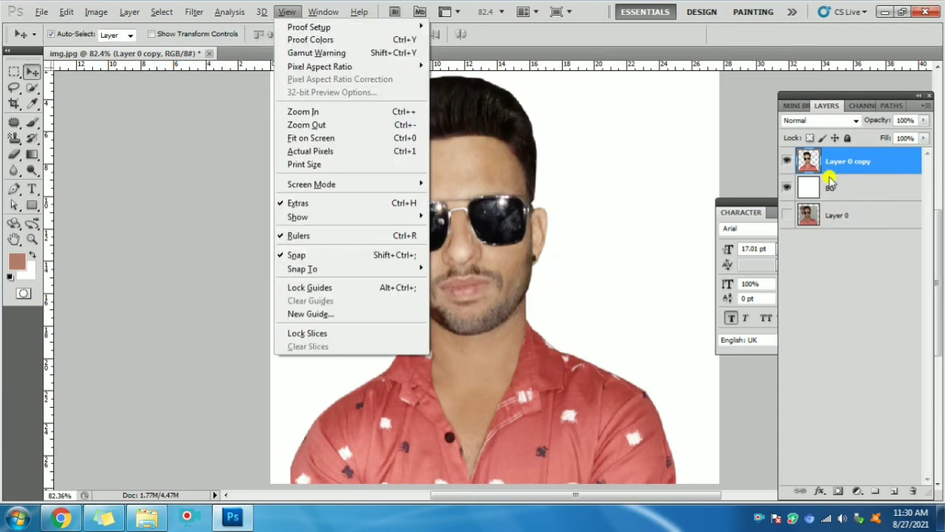
left_click(812, 188)
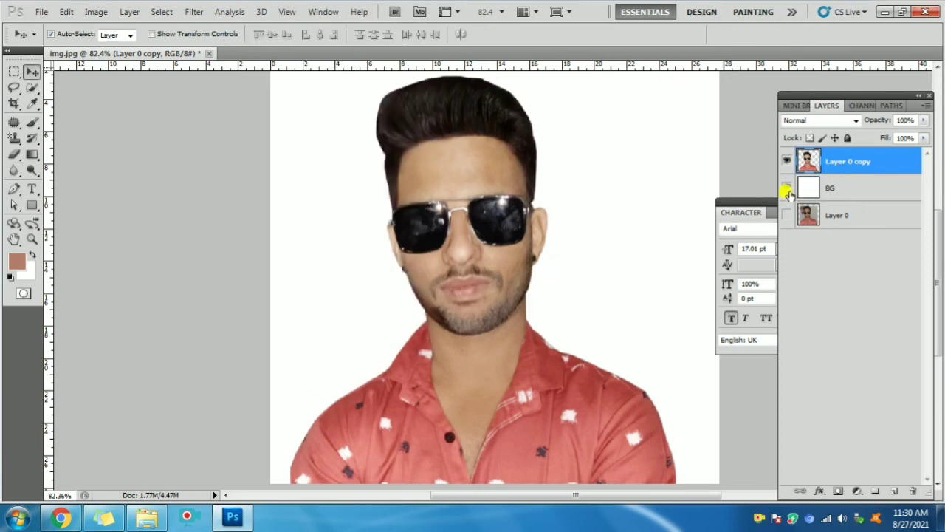
left_click(787, 189)
left_click_drag(827, 186, 831, 216)
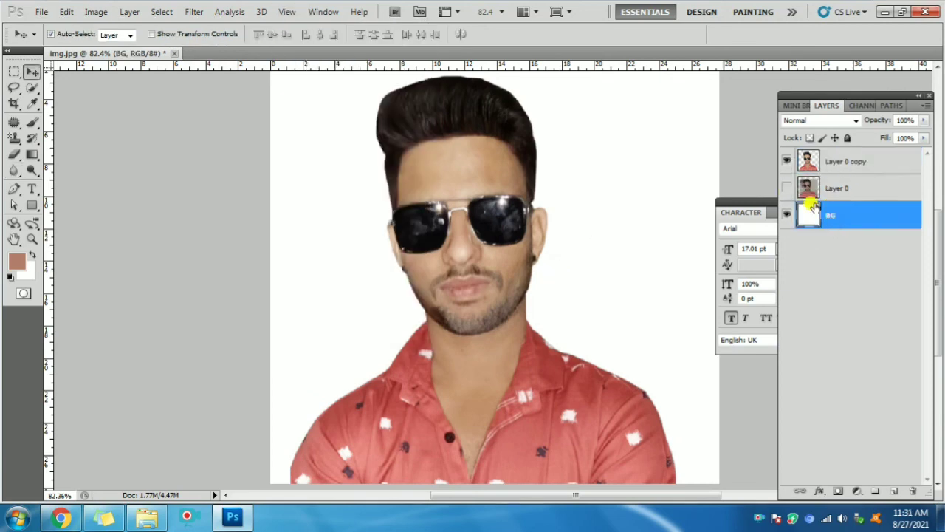
Toggle Layer 0 copy's visibility to compare with the original, then hide Layer 0
left_click(786, 161)
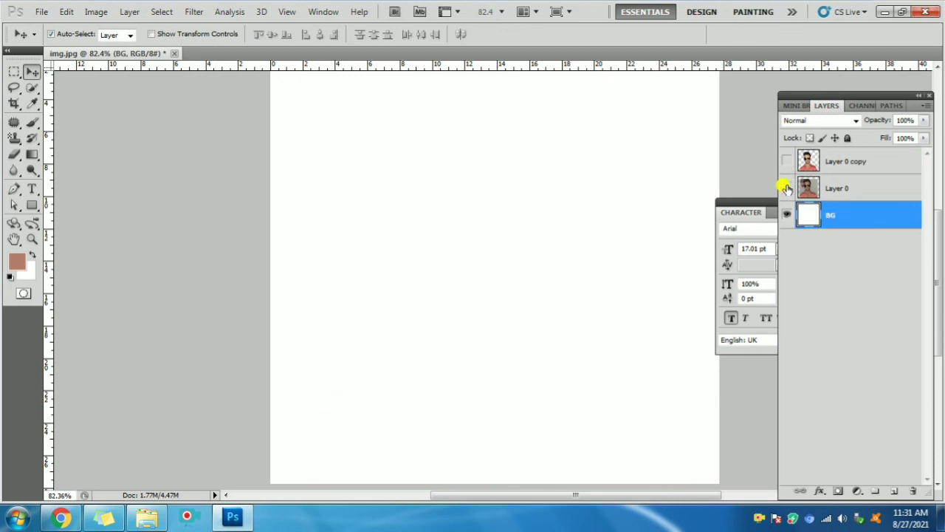
left_click(786, 187)
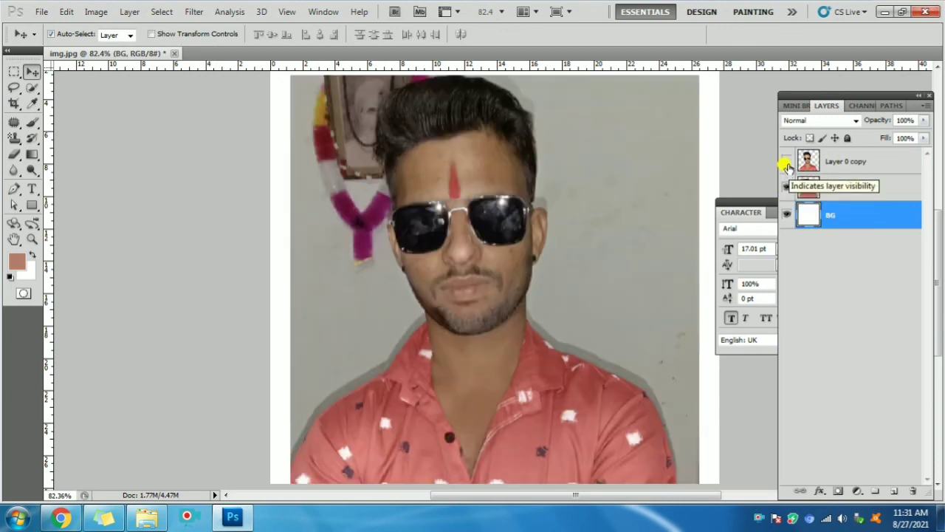
left_click(786, 161)
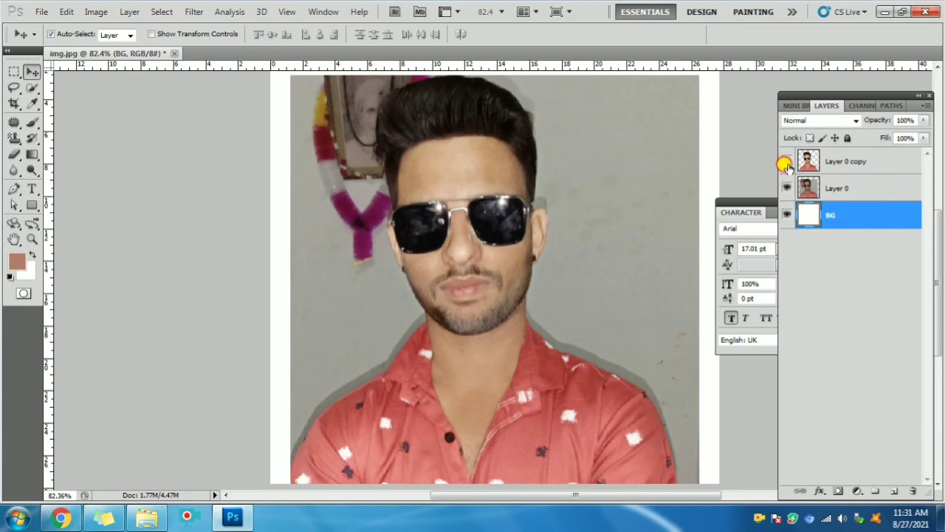
left_click(786, 163)
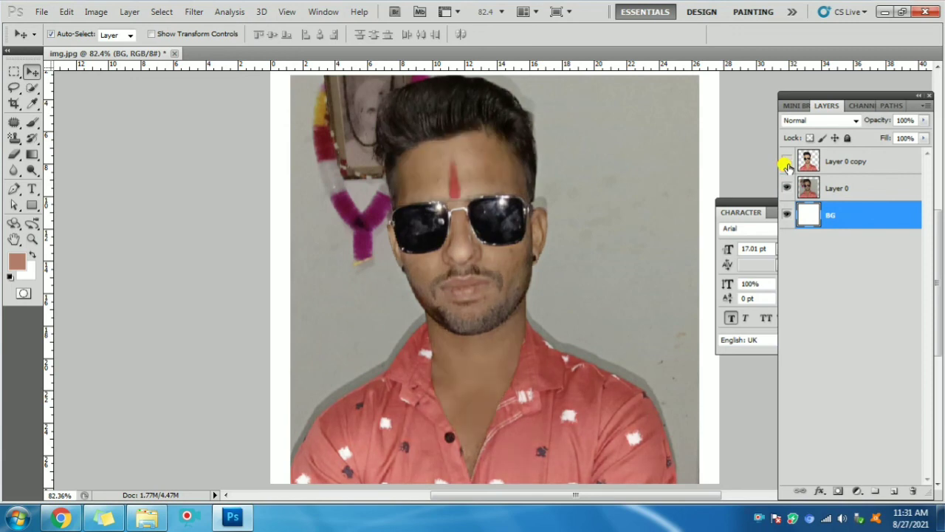
left_click(786, 163)
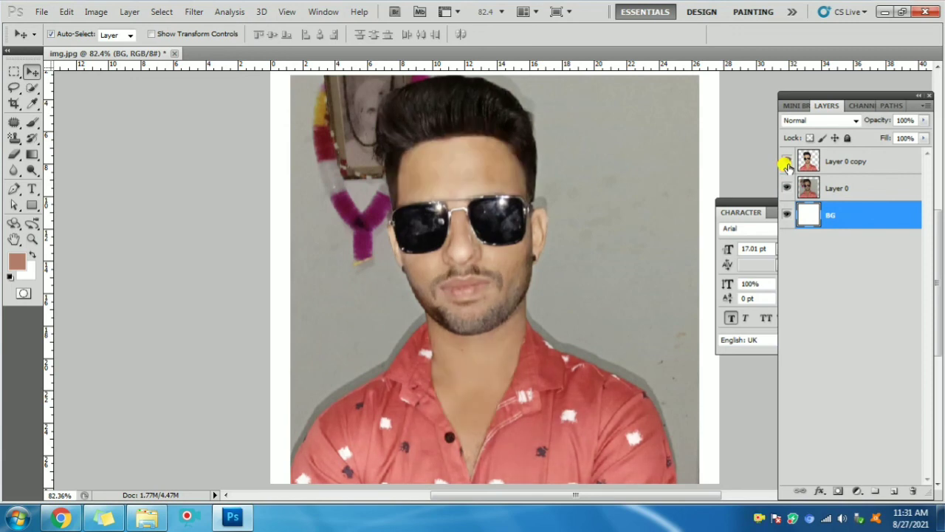
left_click(786, 162)
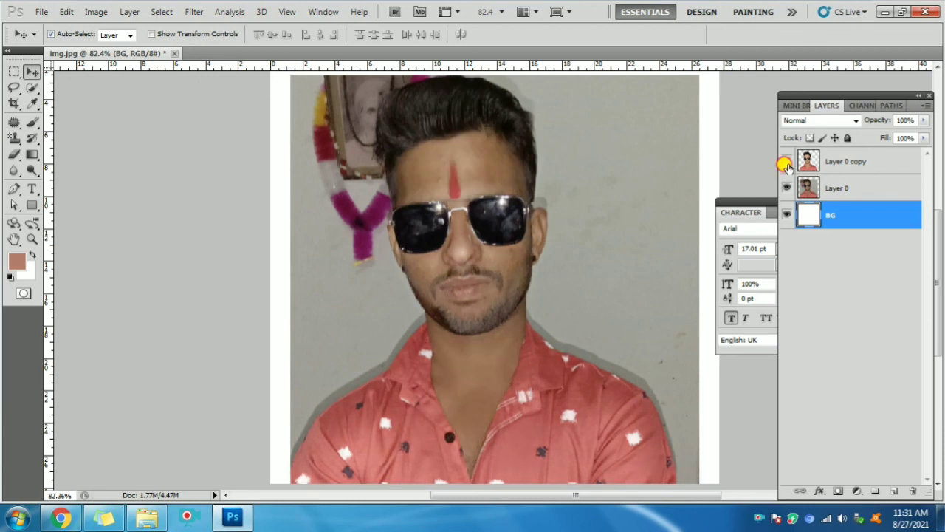
left_click(786, 163)
left_click(786, 162)
left_click(785, 162)
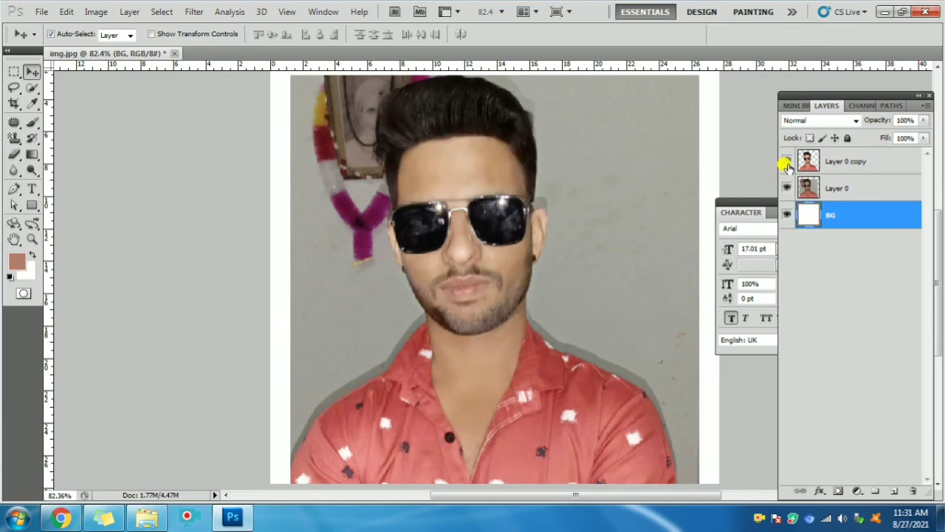
left_click(786, 162)
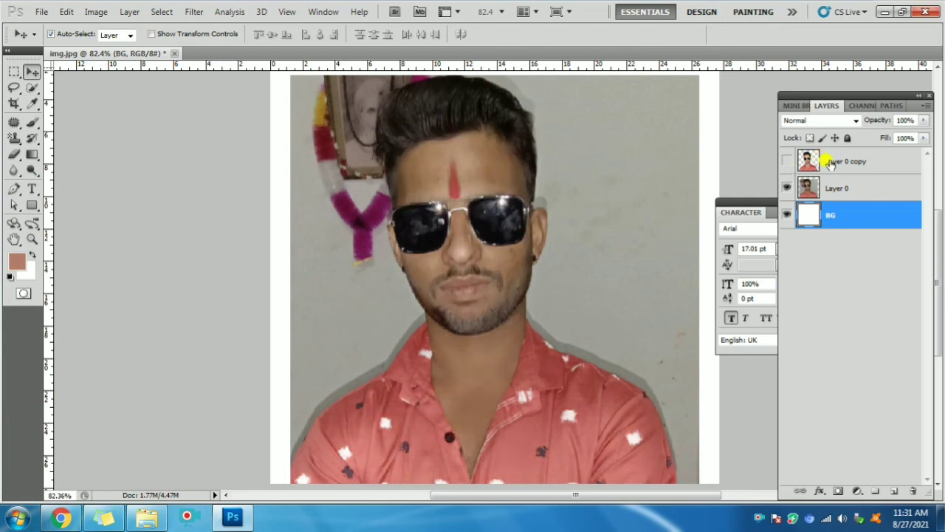
left_click(786, 162)
left_click(786, 188)
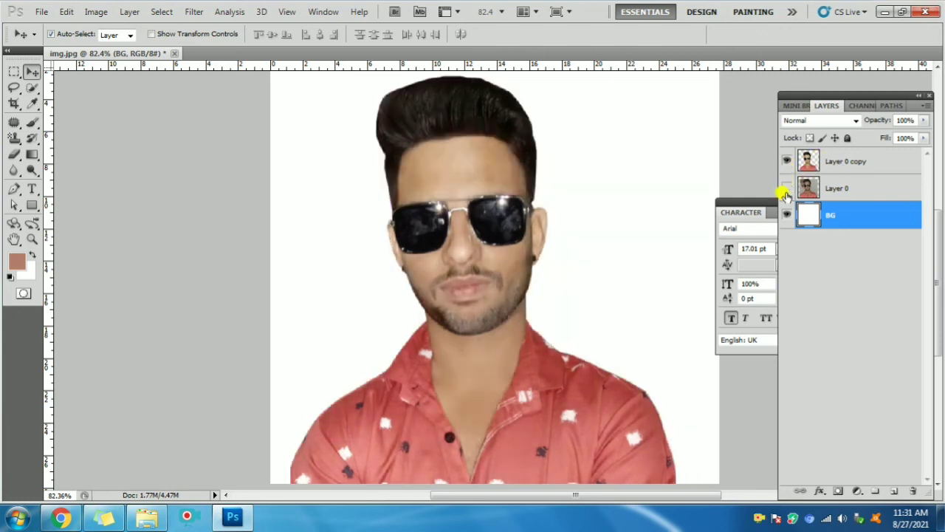